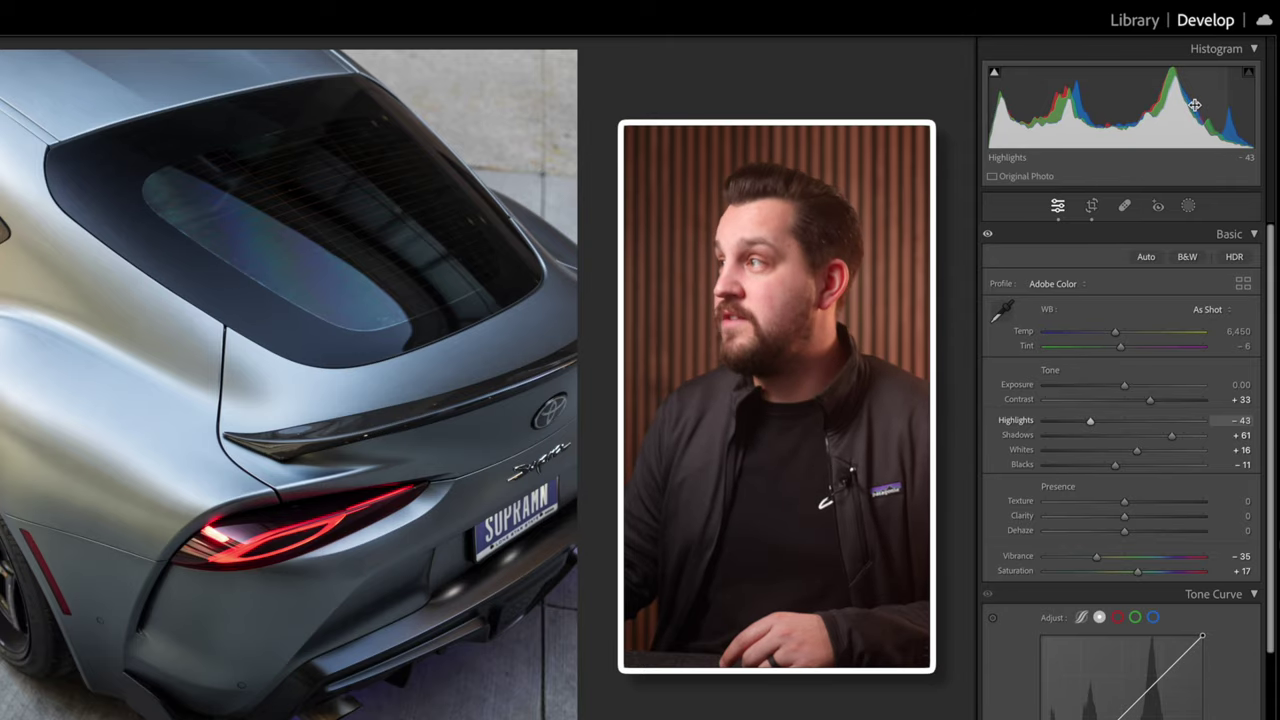
Step: Set Exposure to +0.14 and Highlights to −72, then collapse the Basic panel
{"action": "mouse_move", "coordinate": [1170, 110]}
{"action": "left_mouse_down"}
{"action": "mouse_move", "coordinate": [1190, 110]}
{"action": "mouse_move", "coordinate": [1147, 110]}
{"action": "mouse_move", "coordinate": [1178, 101]}
{"action": "left_mouse_up"}
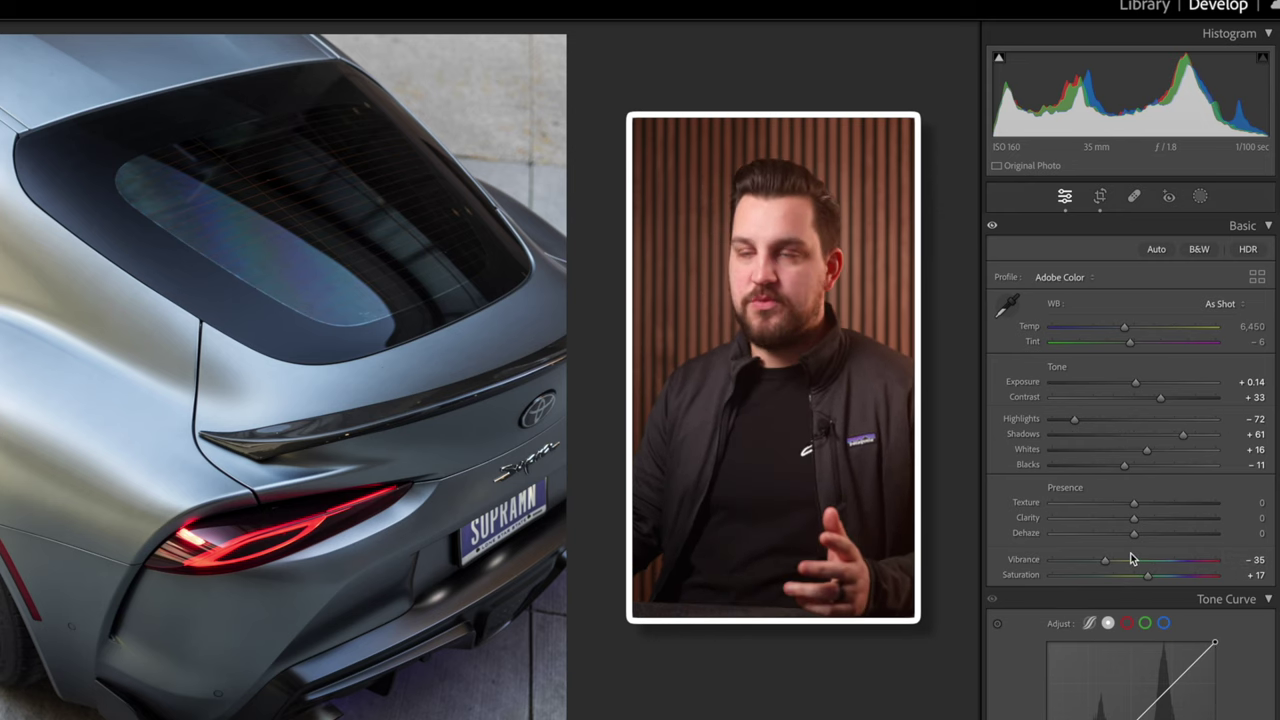
{"action": "left_click", "coordinate": [1263, 226]}
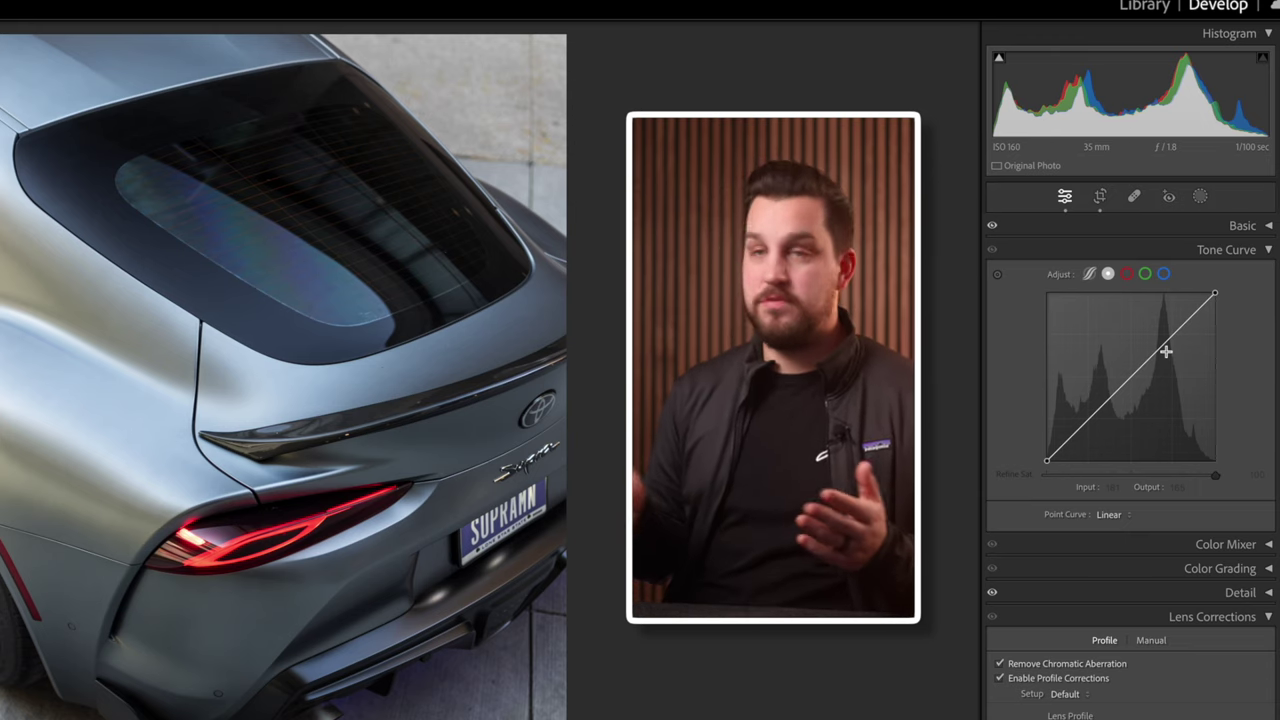
{"action": "left_click", "coordinate": [1090, 274]}
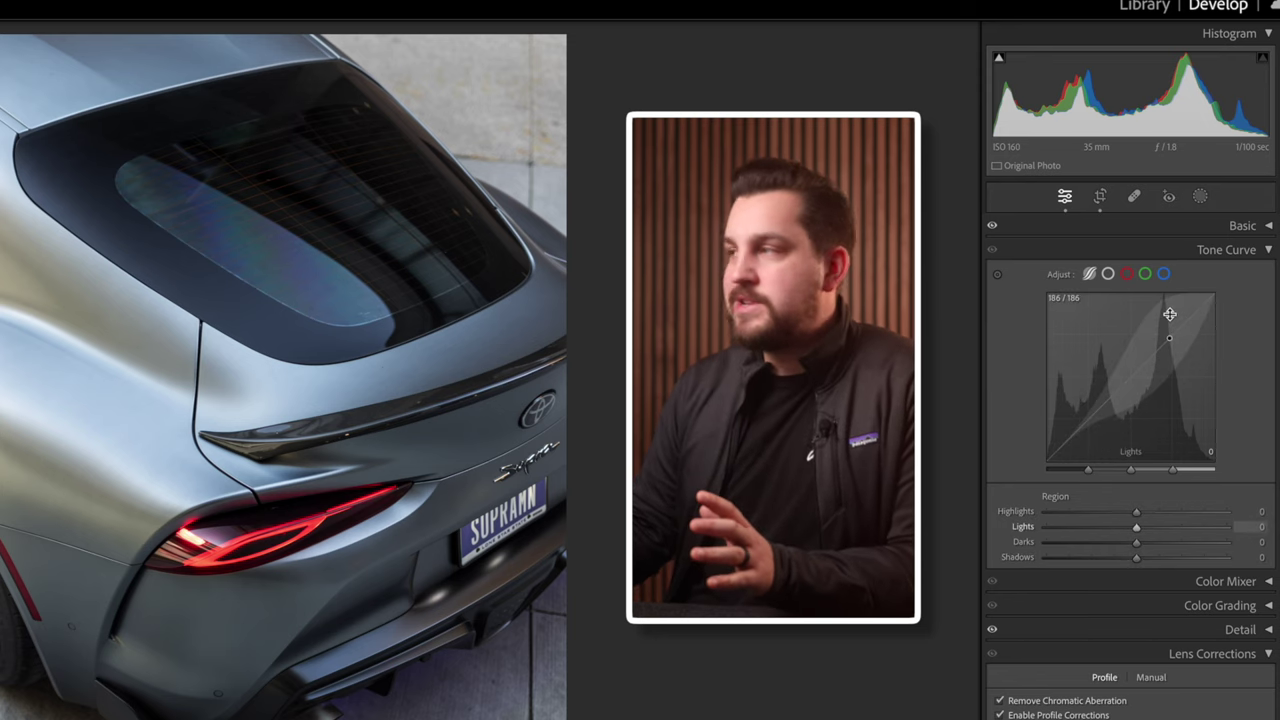
{"action": "left_click", "coordinate": [1108, 275]}
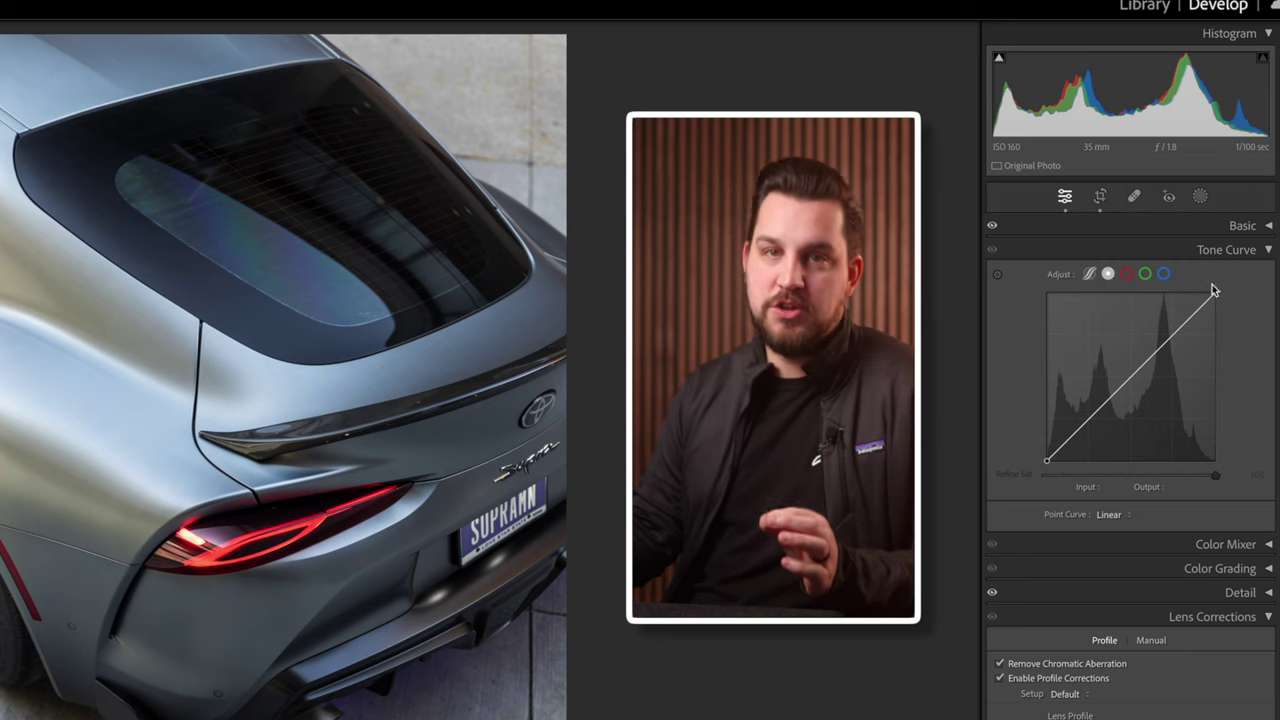
{"action": "left_click", "coordinate": [1089, 274]}
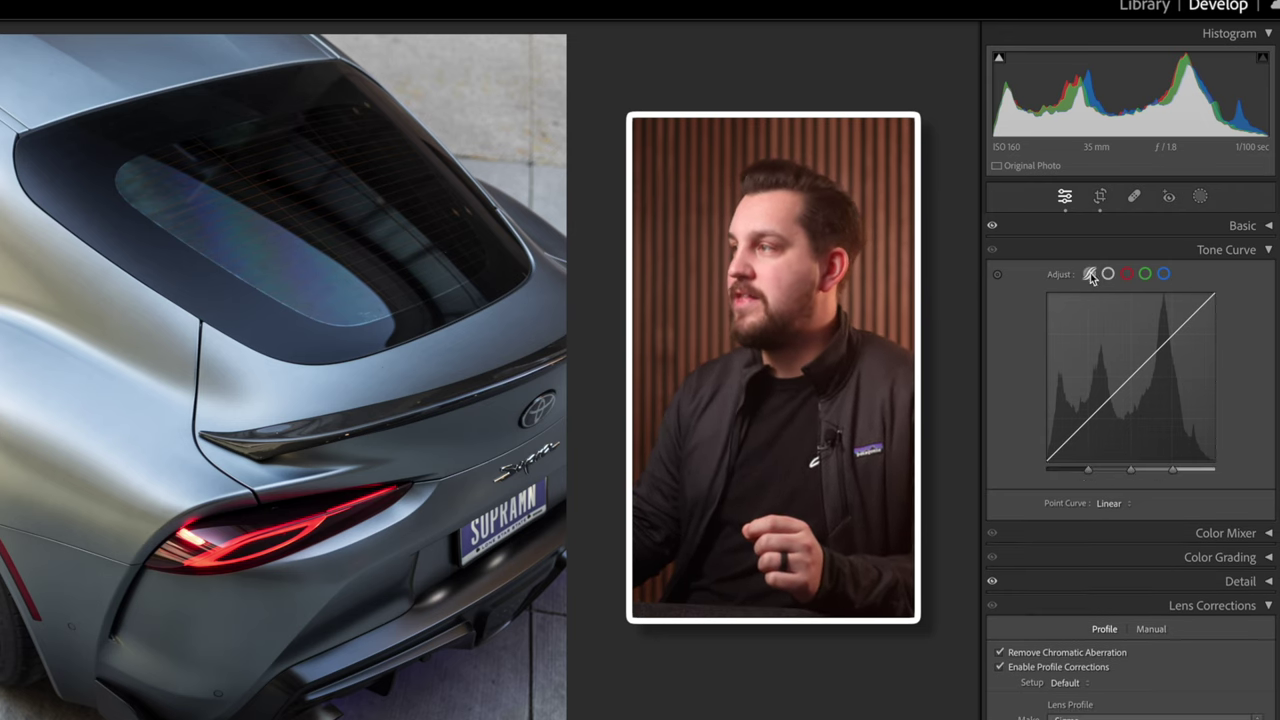
{"action": "left_click_drag", "start_coordinate": [1080, 426], "coordinate": [1080, 423]}
{"action": "double_click", "coordinate": [1068, 261]}
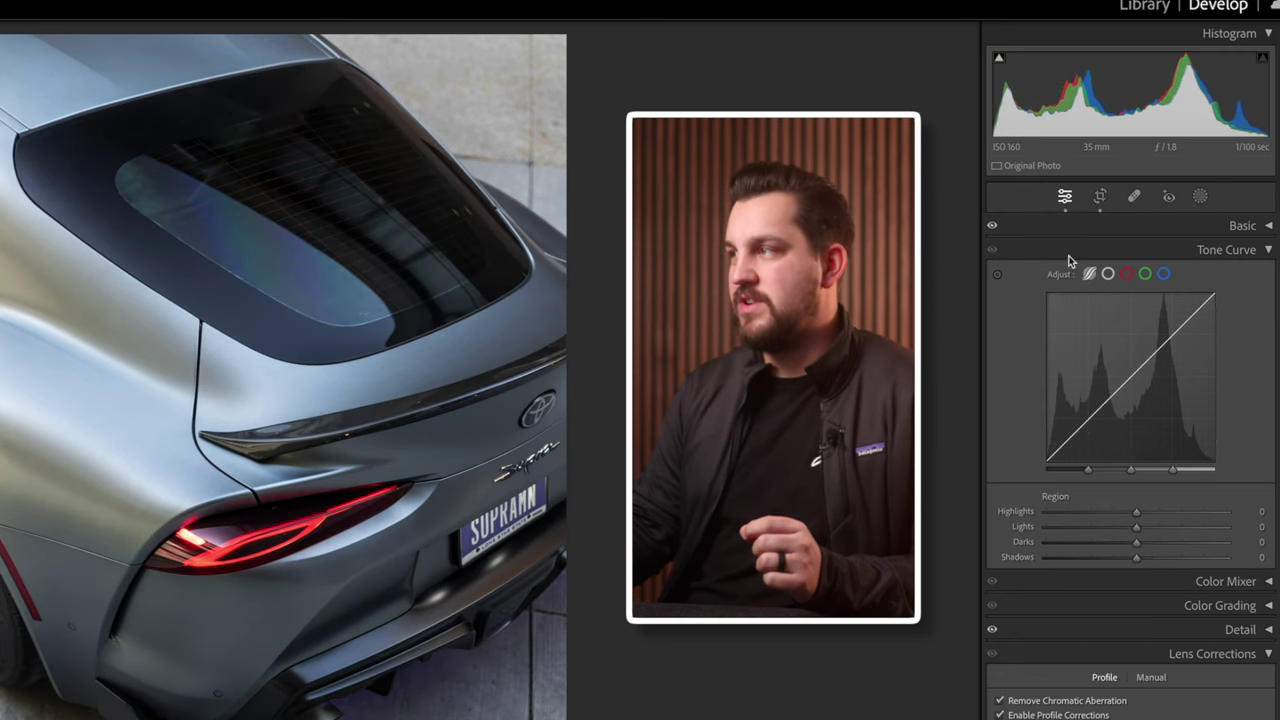
{"action": "left_click", "coordinate": [1109, 274]}
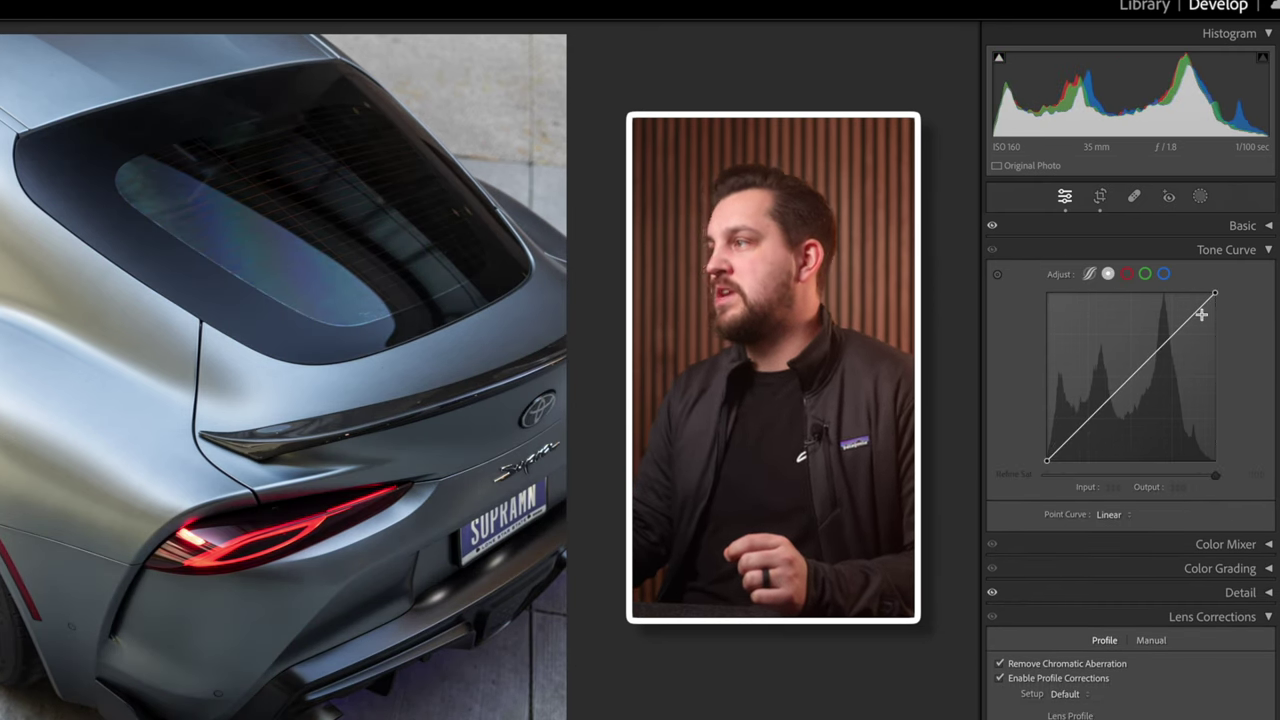
{"action": "left_click", "coordinate": [1089, 418]}
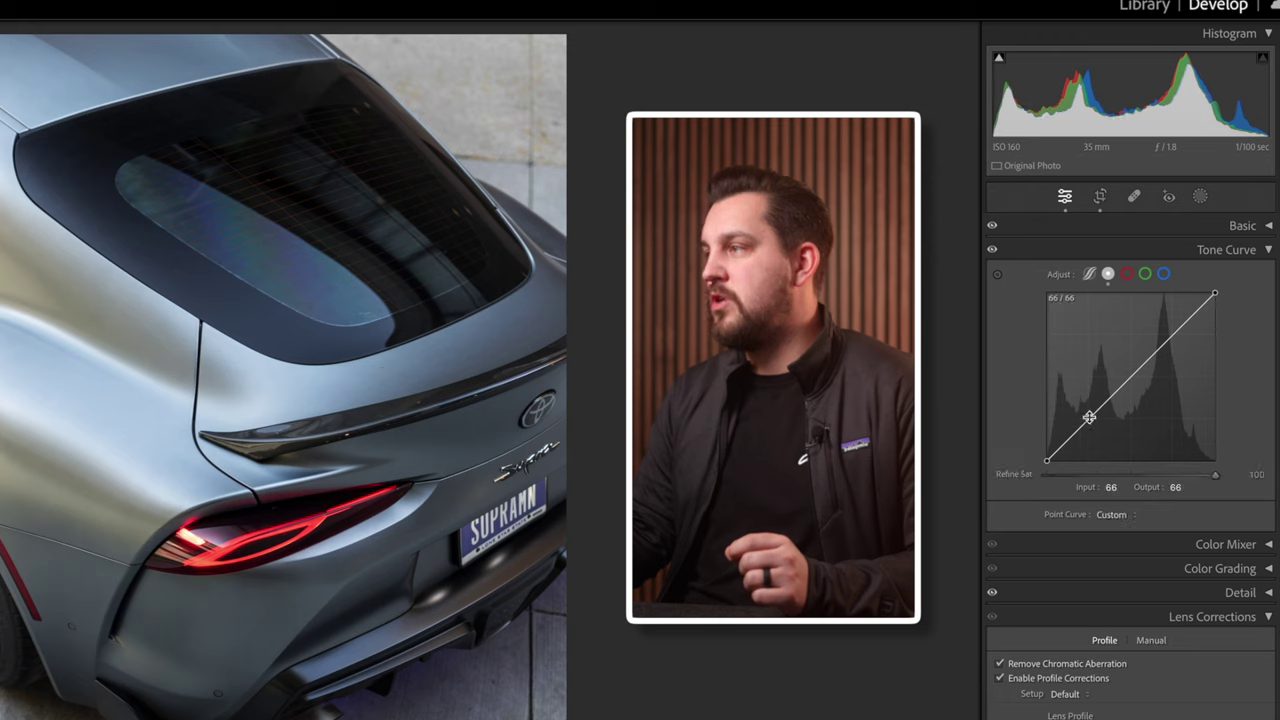
{"action": "left_click", "coordinate": [1178, 332]}
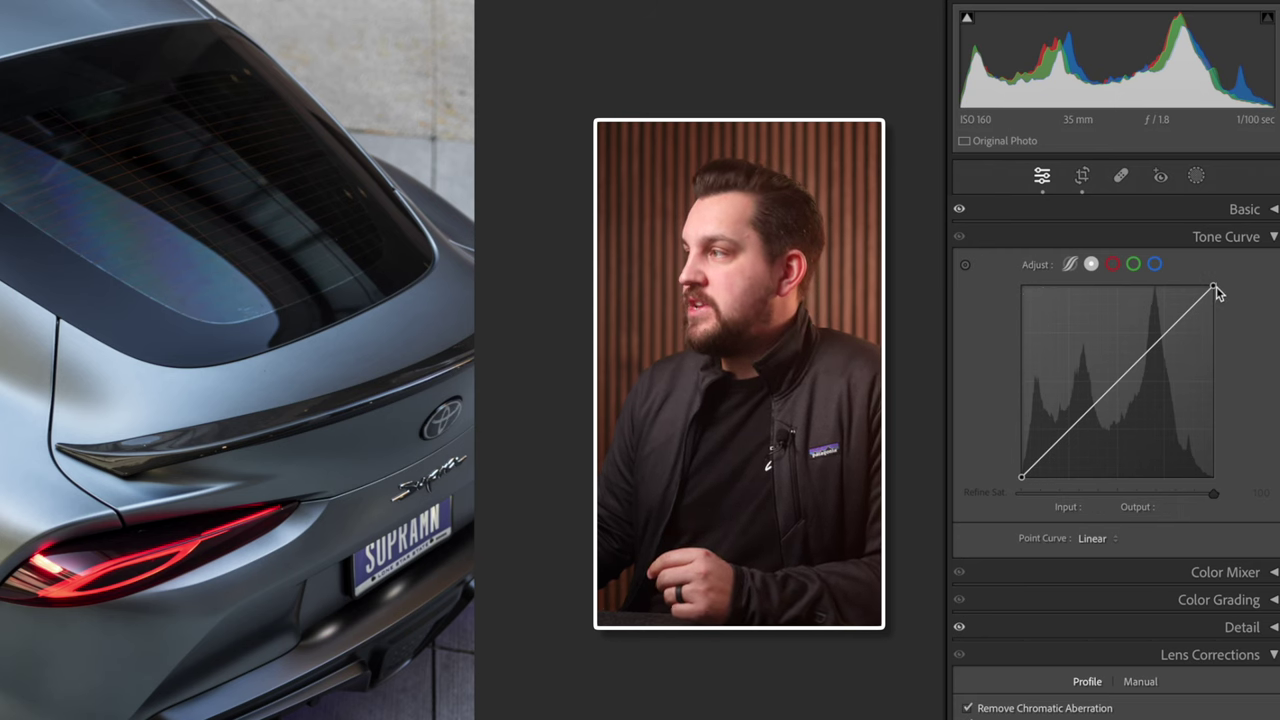
{"action": "left_click_drag", "start_coordinate": [1215, 290], "coordinate": [1260, 277]}
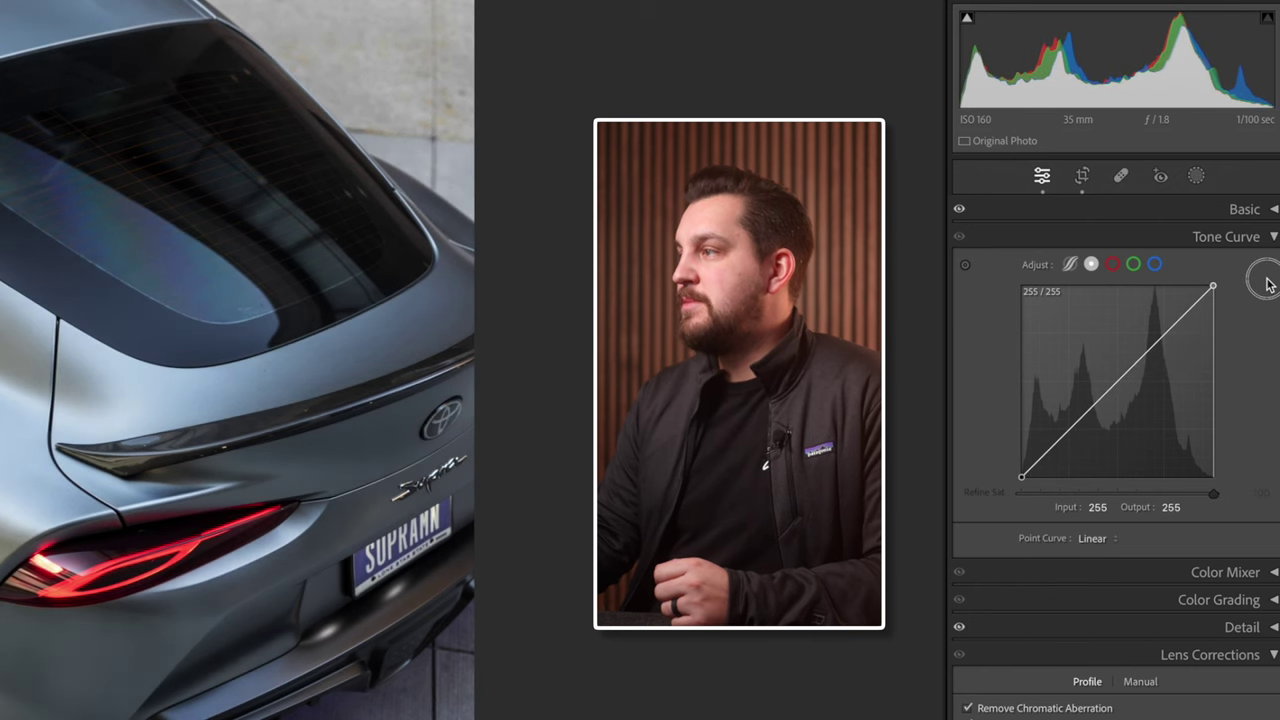
{"action": "left_click_drag", "start_coordinate": [1021, 477], "coordinate": [1020, 486]}
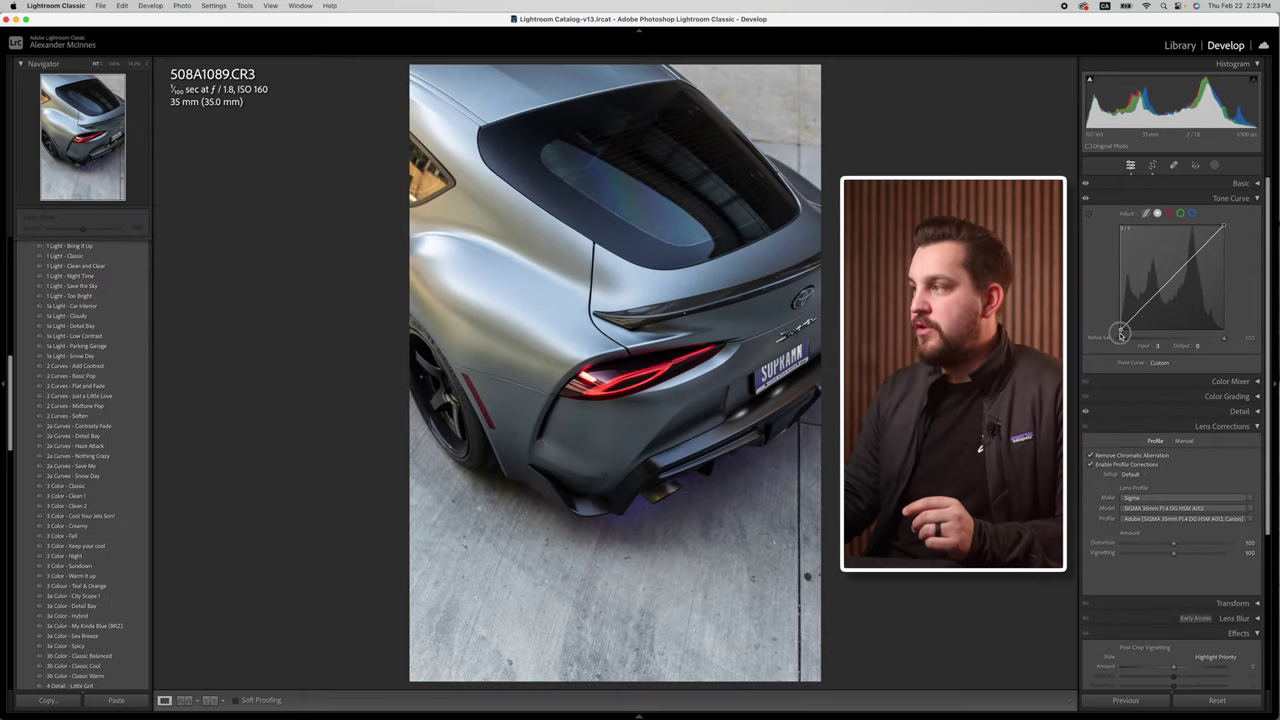
{"action": "mouse_move", "coordinate": [1121, 335]}
{"action": "left_mouse_down"}
{"action": "mouse_move", "coordinate": [1136, 336]}
{"action": "mouse_move", "coordinate": [1118, 330]}
{"action": "left_mouse_up"}
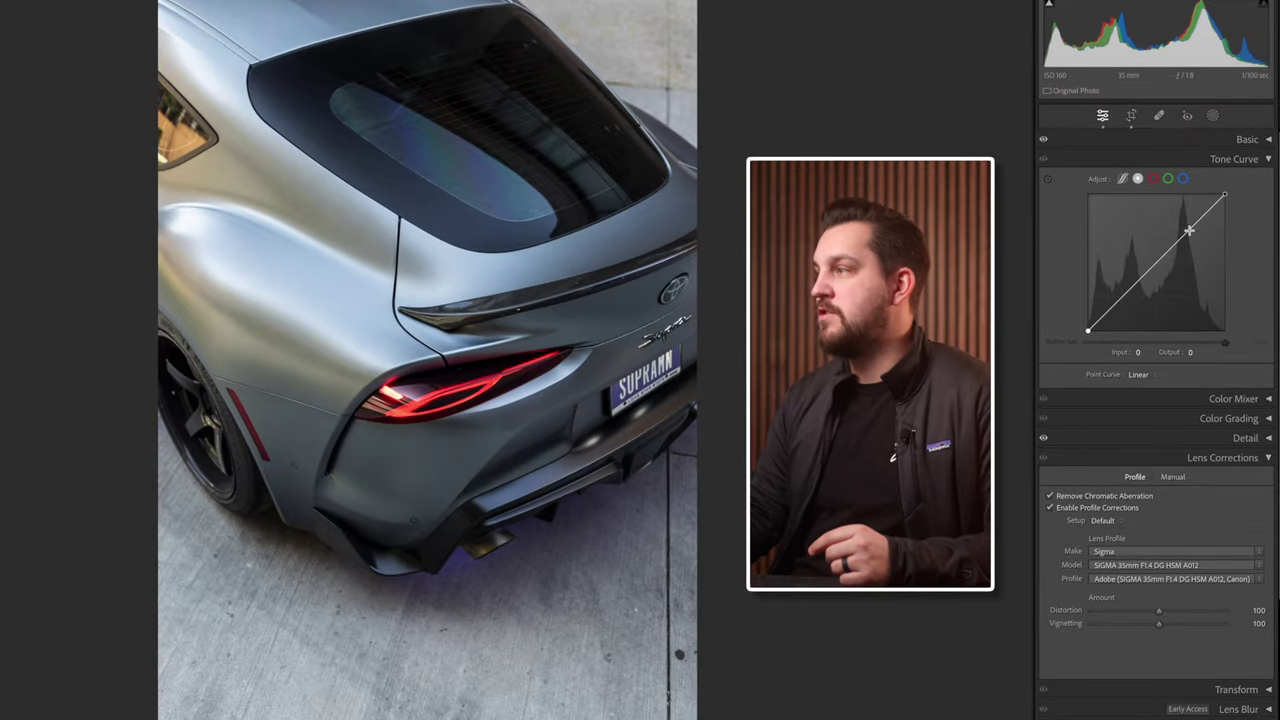
{"action": "left_click", "coordinate": [1188, 231]}
{"action": "left_click_drag", "start_coordinate": [1189, 229], "coordinate": [1190, 251]}
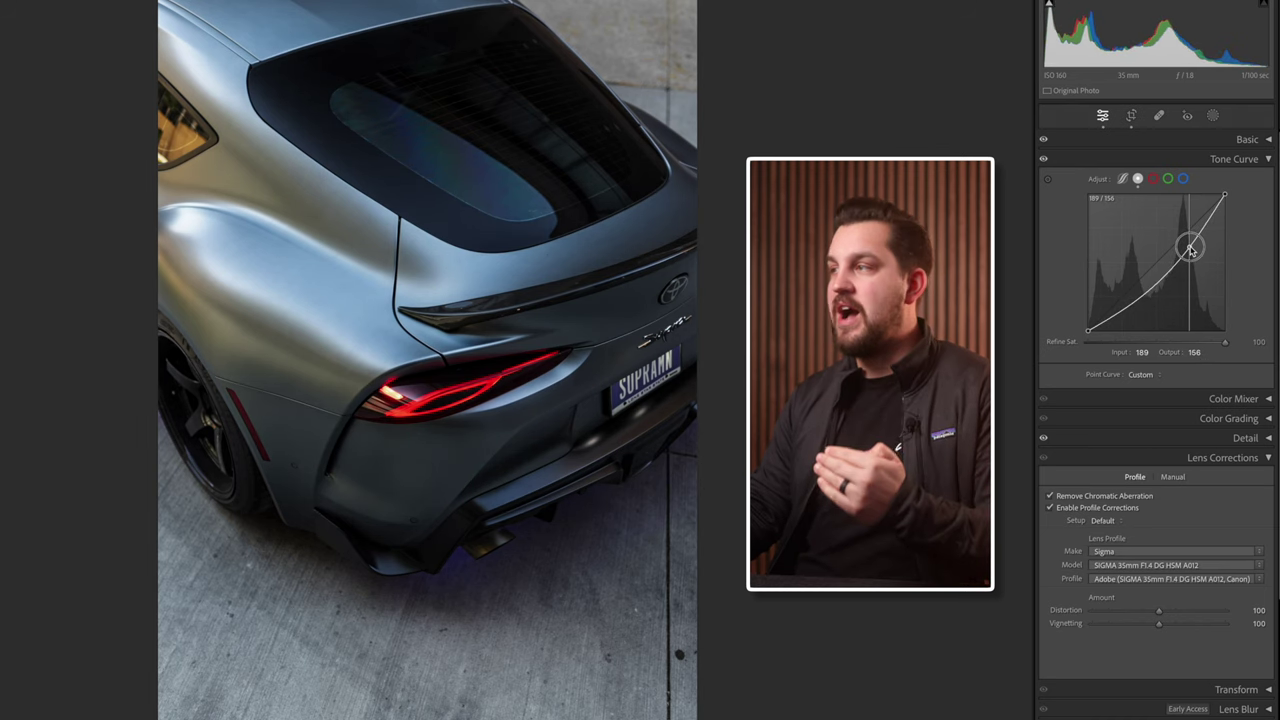
{"action": "double_click", "coordinate": [1189, 246]}
{"action": "left_click", "coordinate": [1156, 262]}
{"action": "left_click_drag", "start_coordinate": [1156, 263], "coordinate": [1158, 282]}
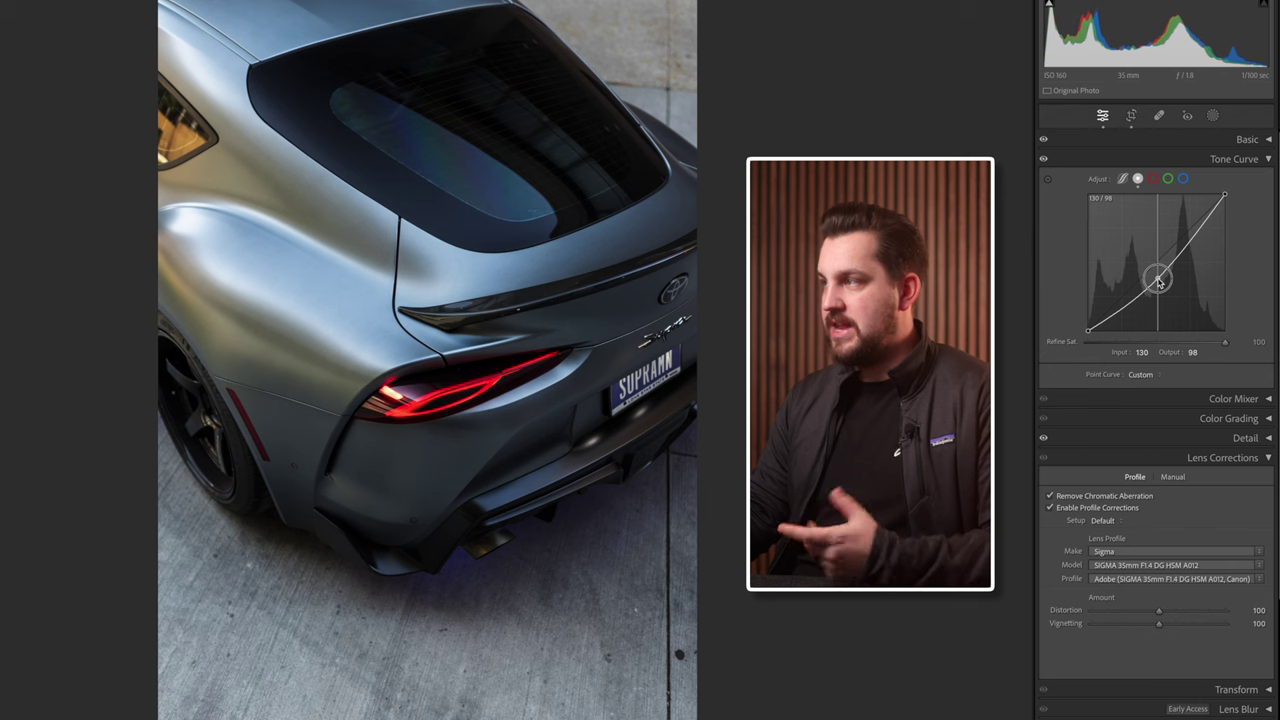
{"action": "double_click", "coordinate": [1159, 278]}
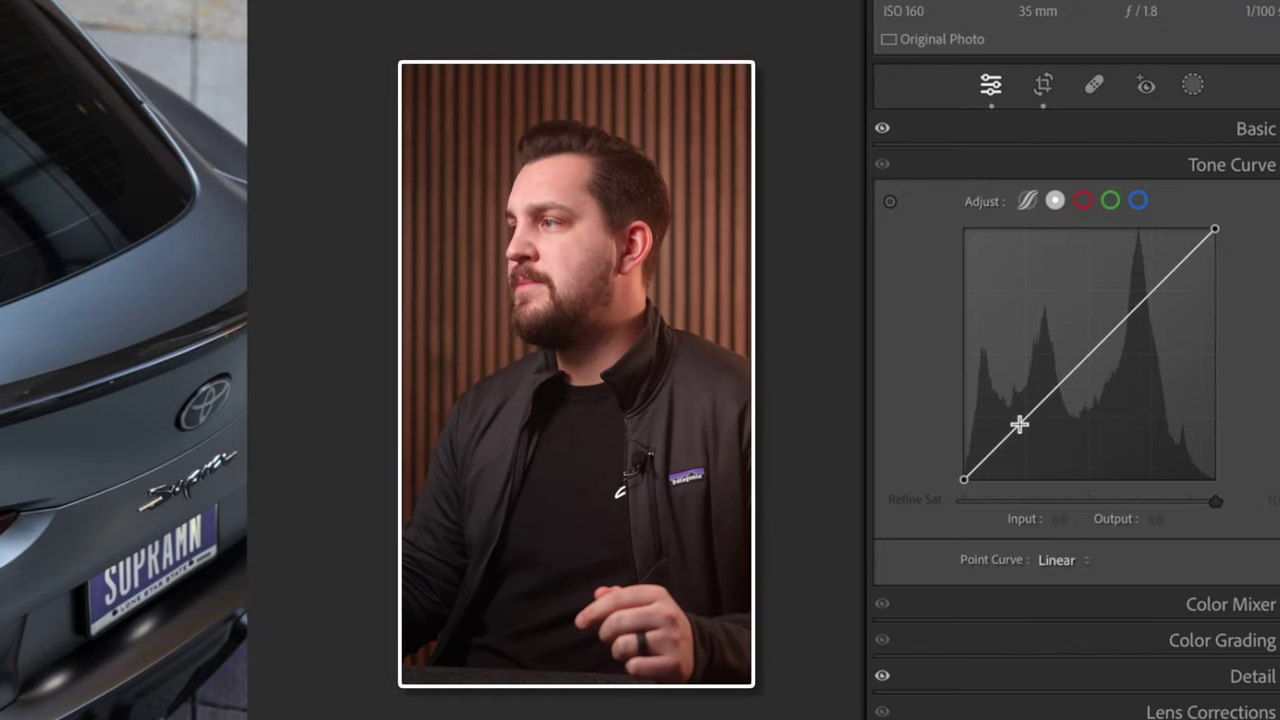
{"action": "left_click", "coordinate": [1025, 416]}
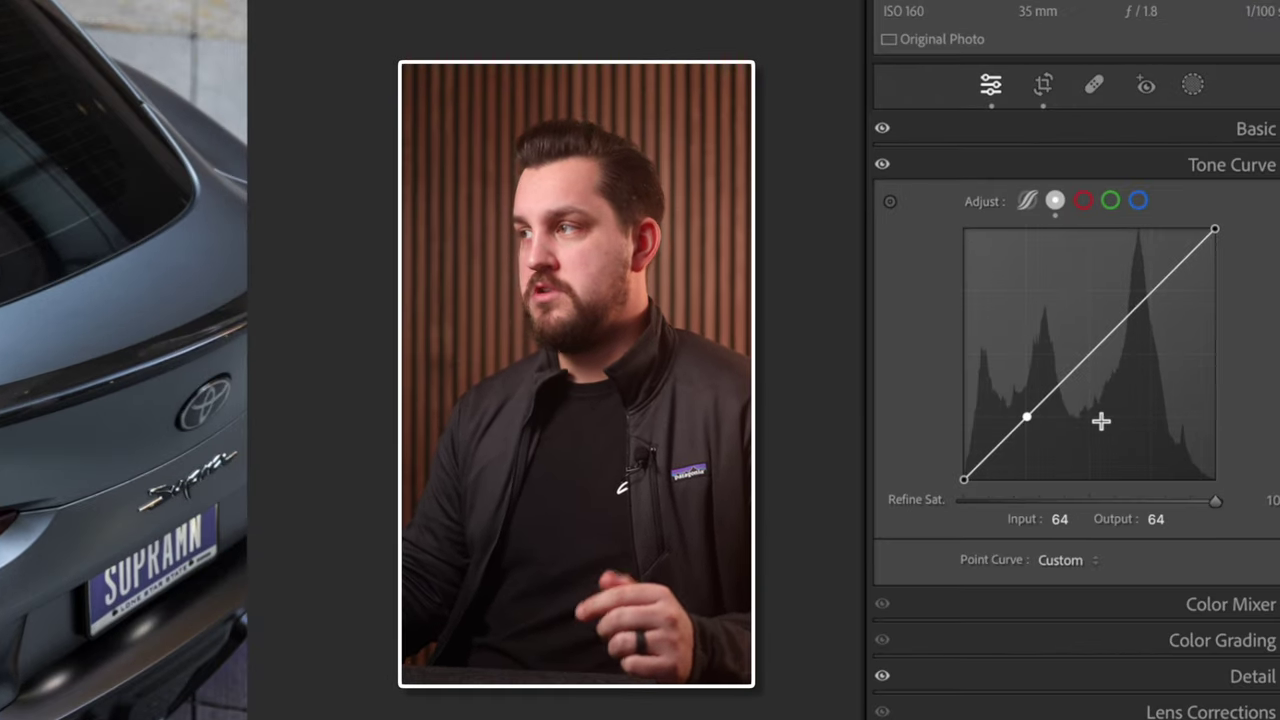
{"action": "mouse_move", "coordinate": [1157, 295]}
{"action": "left_mouse_down"}
{"action": "mouse_move", "coordinate": [1143, 275]}
{"action": "mouse_move", "coordinate": [1149, 318]}
{"action": "mouse_move", "coordinate": [1139, 282]}
{"action": "mouse_move", "coordinate": [1146, 299]}
{"action": "mouse_move", "coordinate": [1151, 271]}
{"action": "mouse_move", "coordinate": [1157, 310]}
{"action": "mouse_move", "coordinate": [1154, 289]}
{"action": "left_mouse_up"}
{"action": "left_click", "coordinate": [1091, 352]}
{"action": "double_click", "coordinate": [1154, 289]}
{"action": "double_click", "coordinate": [1091, 352]}
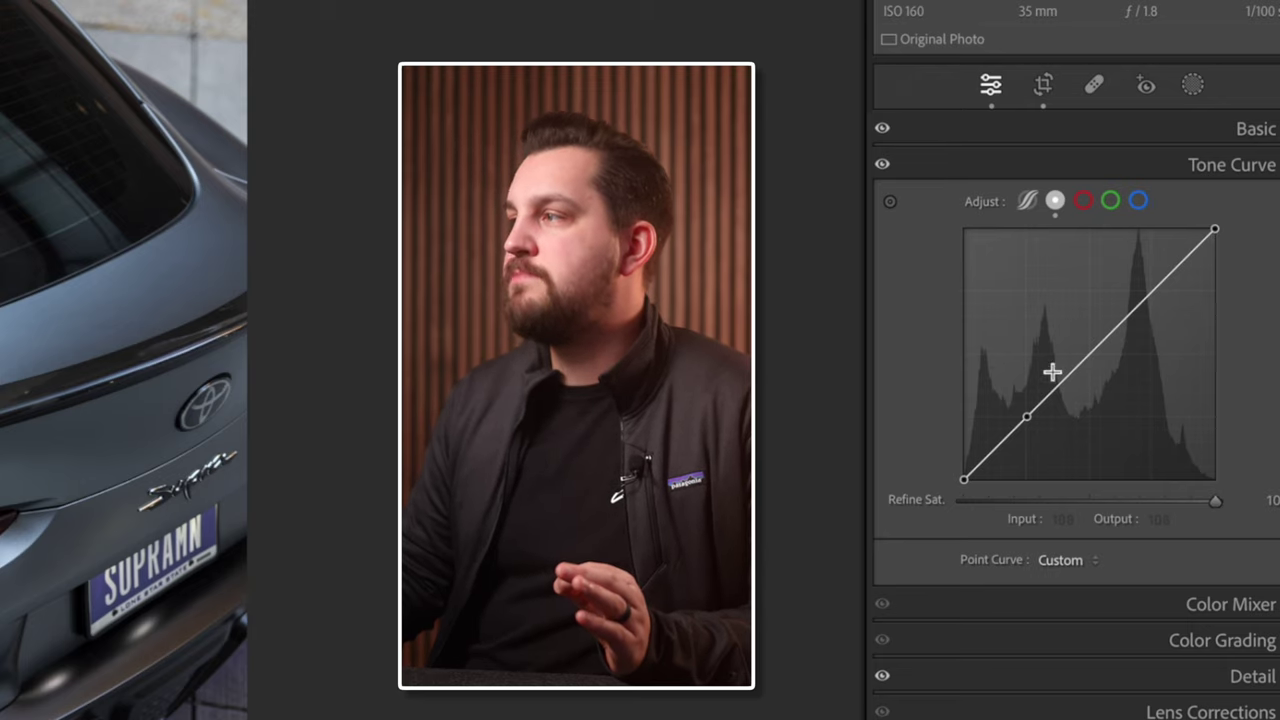
{"action": "double_click", "coordinate": [1023, 413]}
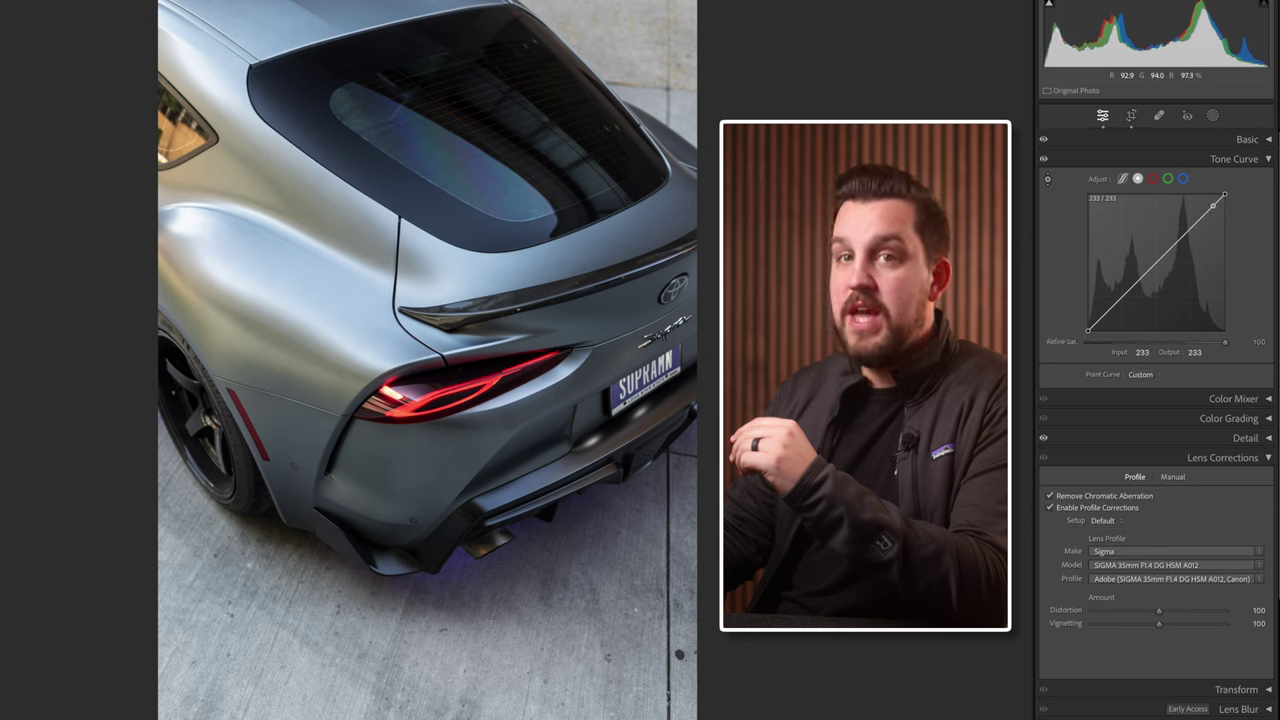
{"action": "left_click_drag", "start_coordinate": [202, 231], "coordinate": [202, 248]}
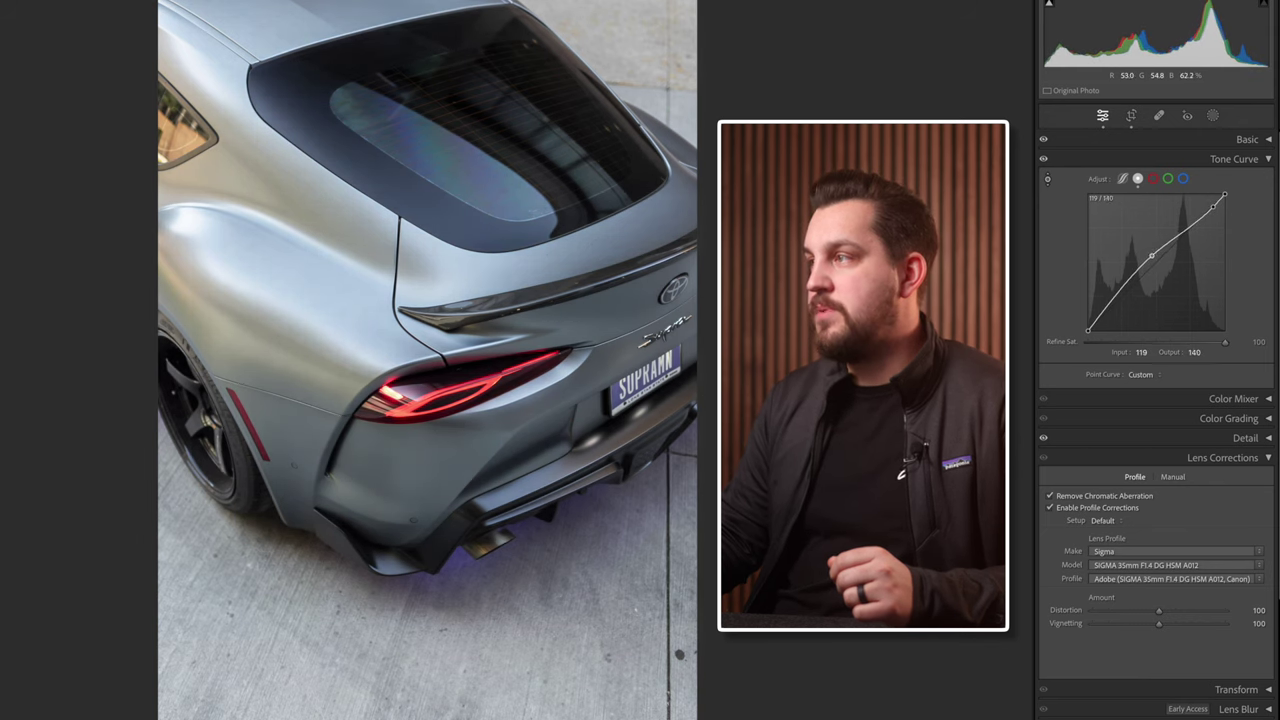
{"action": "key", "text": "Down"}
{"action": "key", "text": "Down"}
{"action": "key", "text": "Down"}
{"action": "key", "text": "Down"}
{"action": "key", "text": "Down"}
{"action": "key", "text": "Down"}
{"action": "key", "text": "Down"}
{"action": "key", "text": "Down"}
{"action": "key", "text": "Down"}
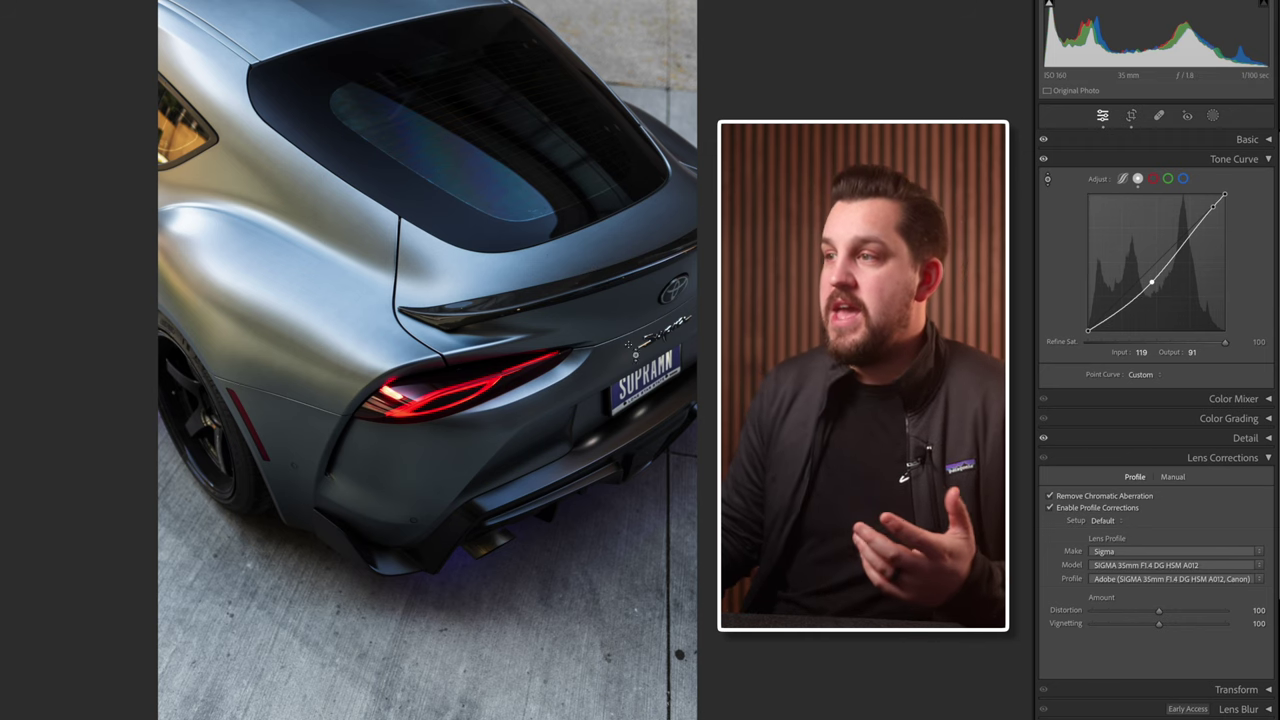
{"action": "key", "text": "Up"}
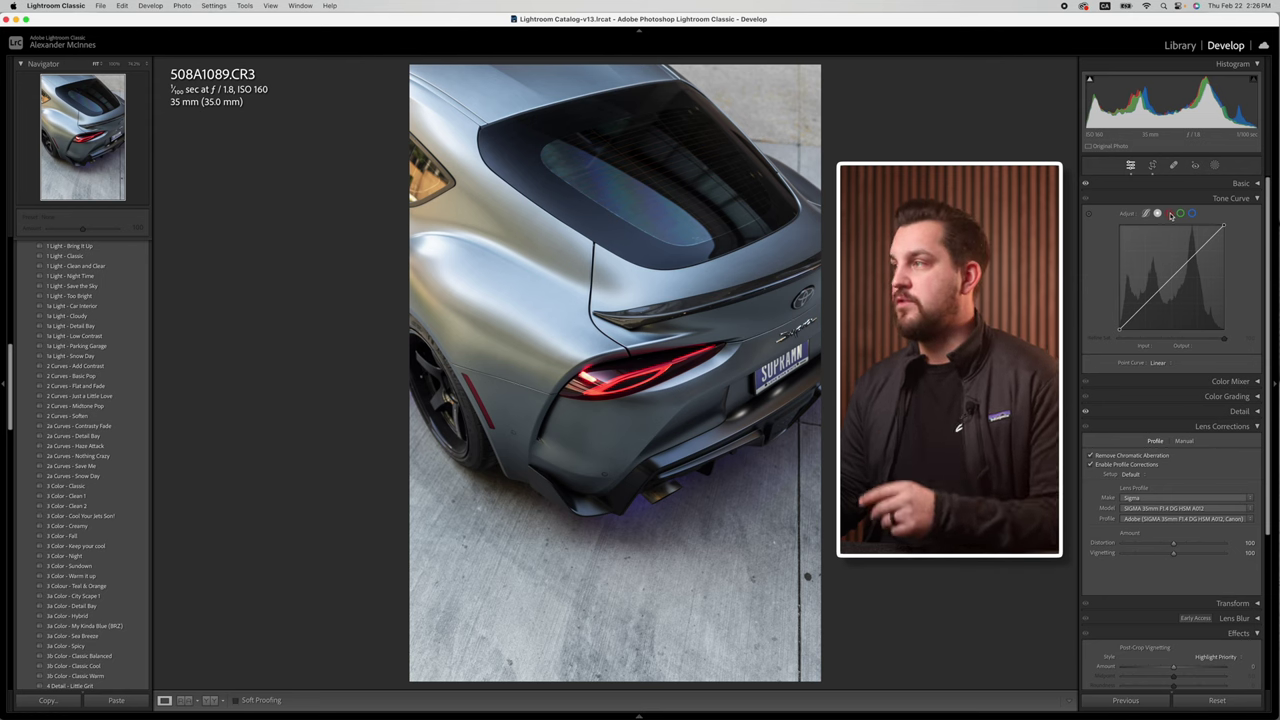
Step: Switch the Tone Curve from the Blue channel to the Red channel
{"action": "left_click", "coordinate": [1171, 215]}
{"action": "left_click", "coordinate": [1192, 213]}
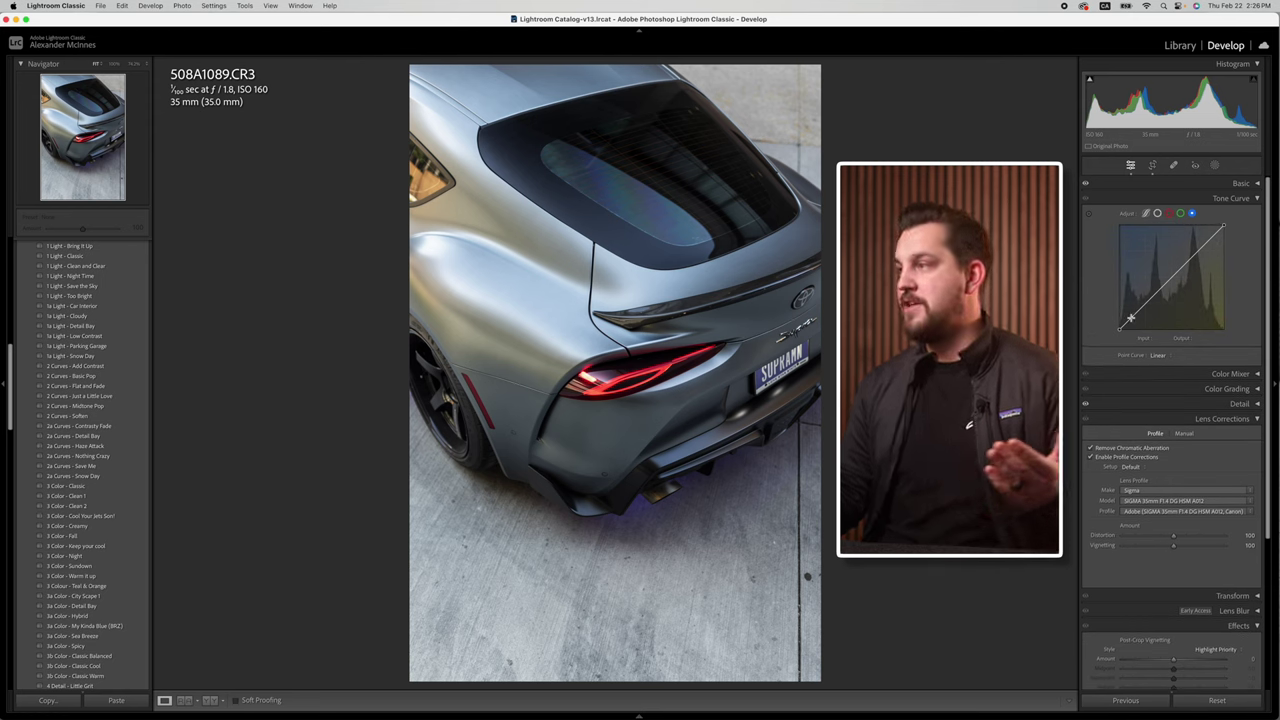
{"action": "left_click", "coordinate": [1183, 214]}
{"action": "left_click", "coordinate": [1170, 214]}
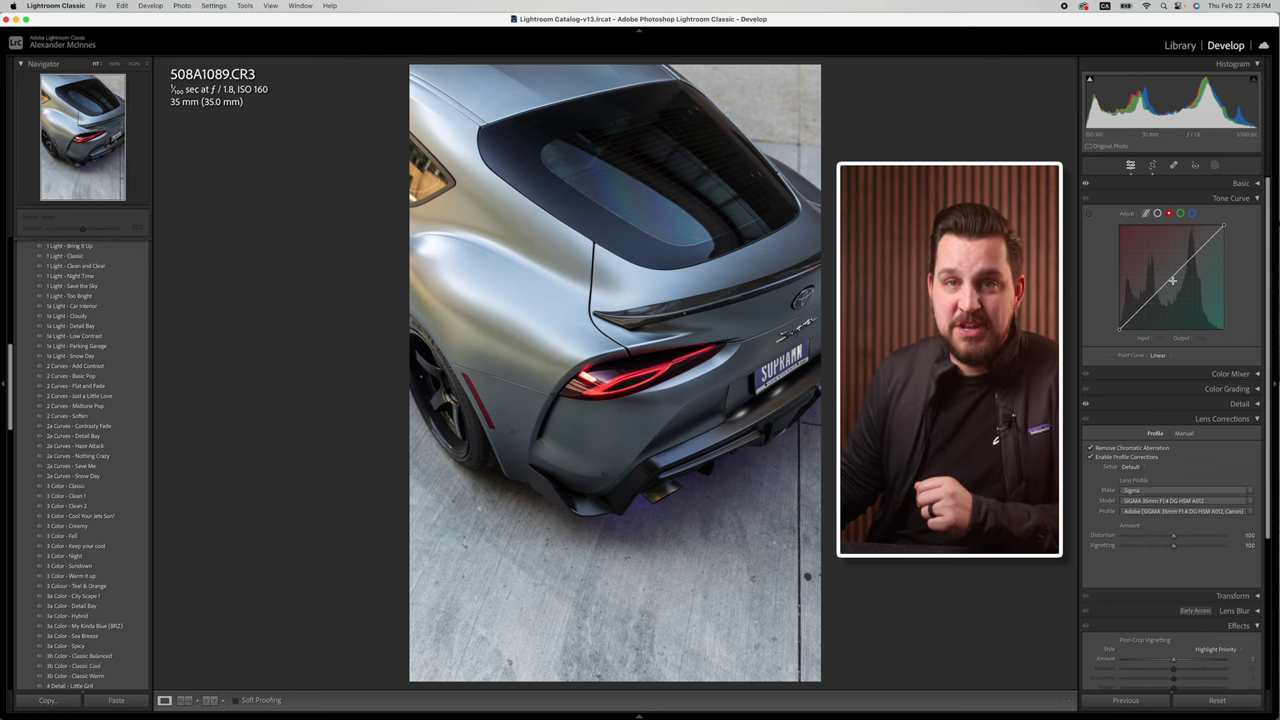
{"action": "left_click", "coordinate": [1191, 213]}
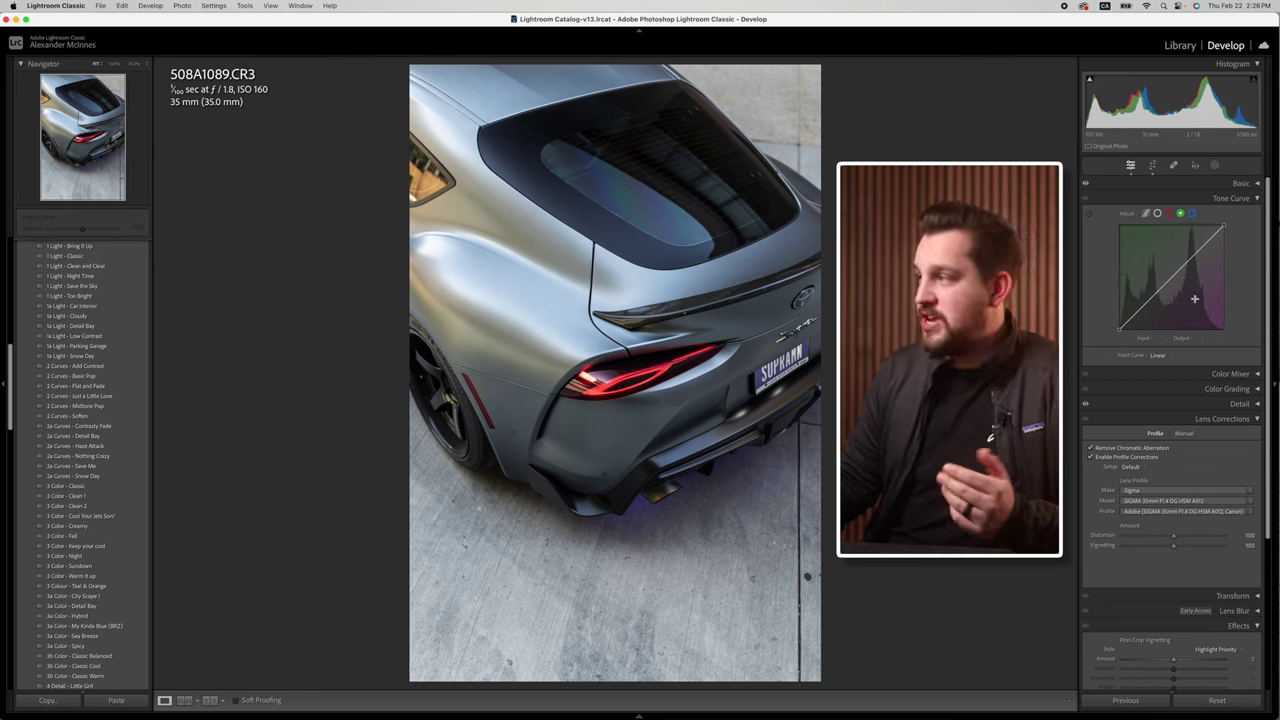
{"action": "left_click", "coordinate": [1192, 214]}
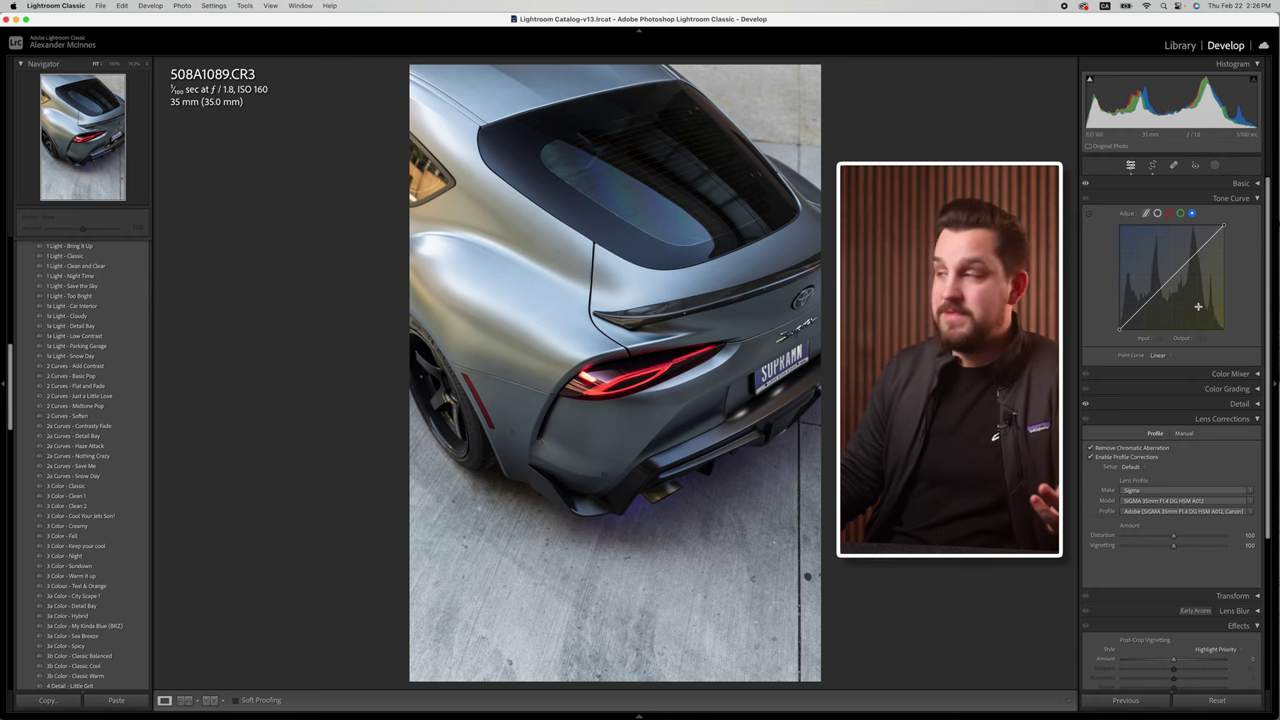
{"action": "left_click", "coordinate": [1179, 214]}
{"action": "left_click", "coordinate": [1168, 214]}
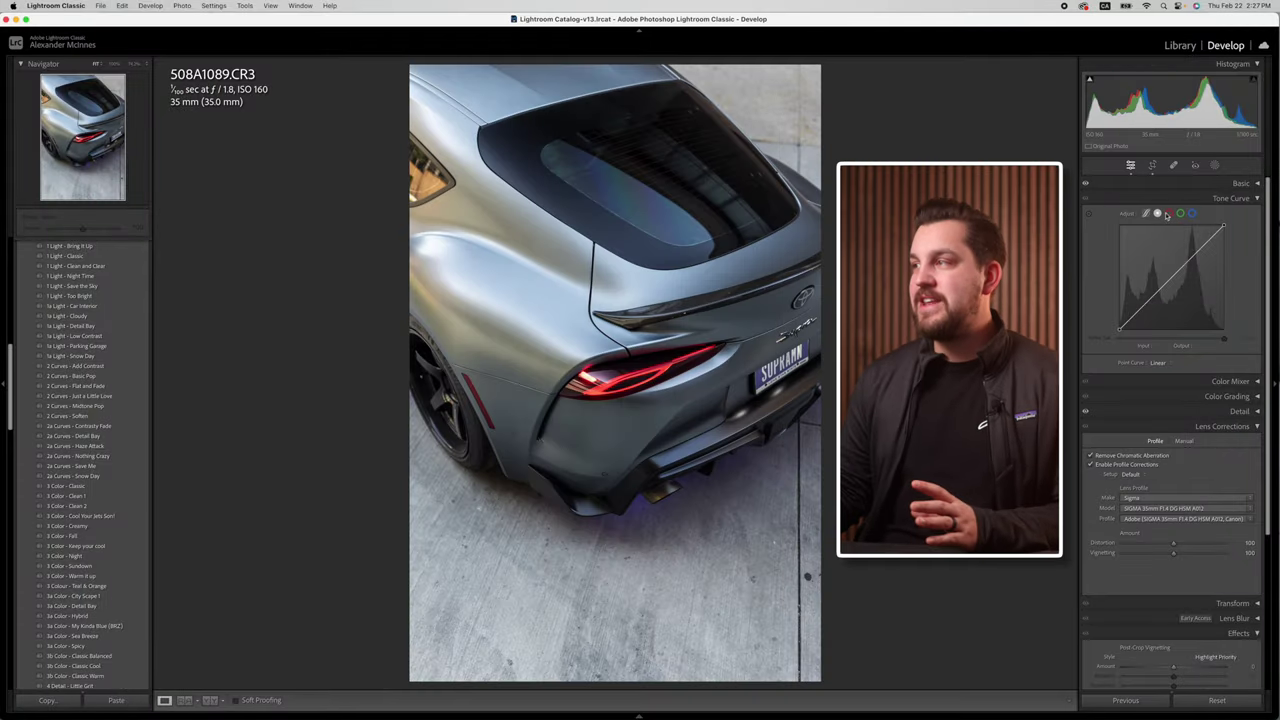
{"action": "left_click", "coordinate": [1192, 214]}
{"action": "left_click", "coordinate": [1180, 214]}
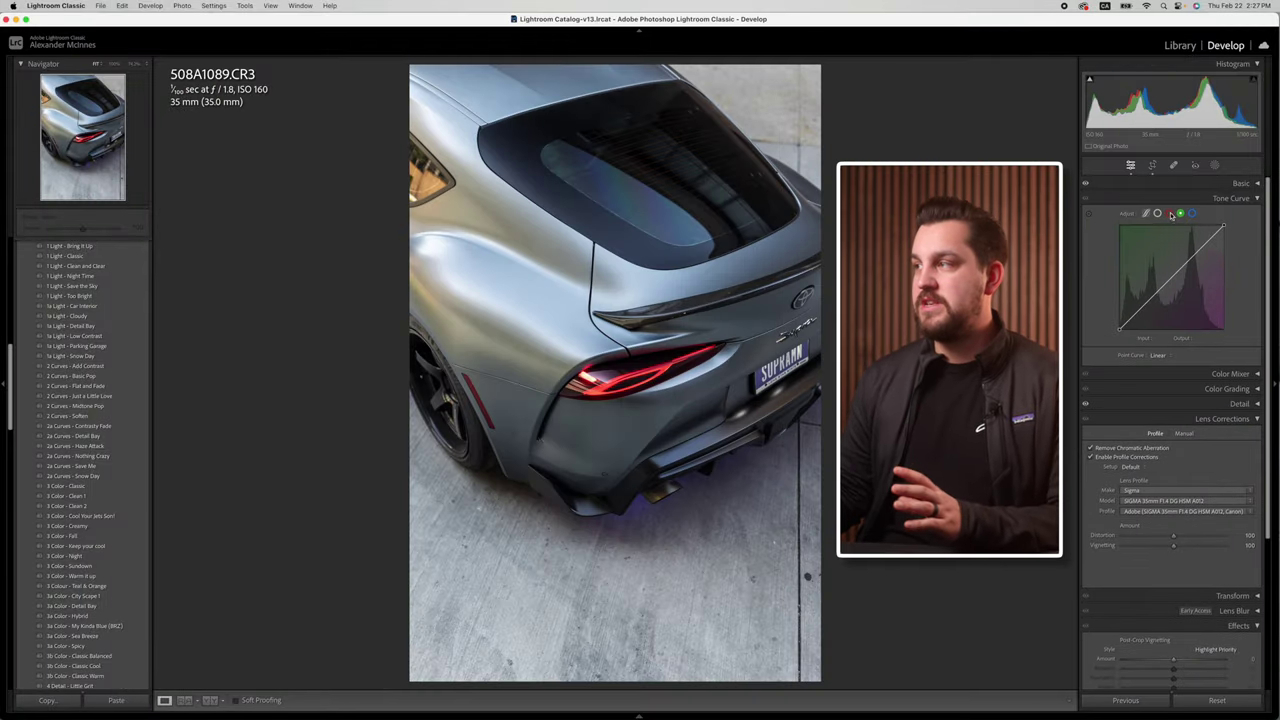
{"action": "left_click", "coordinate": [1170, 214]}
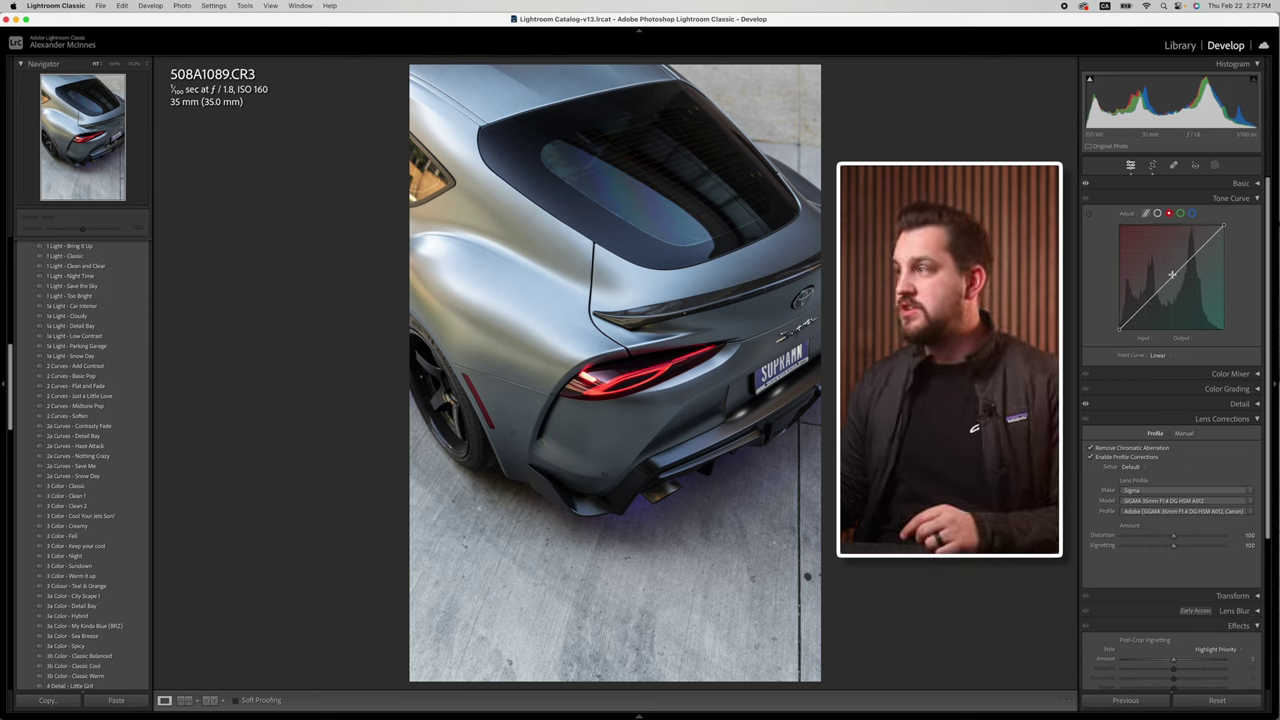
Step: Shape the red channel curve, ending with the shadows point pulled down near 52/48
{"action": "left_click_drag", "start_coordinate": [1173, 277], "coordinate": [1170, 267]}
{"action": "double_click", "coordinate": [1170, 268]}
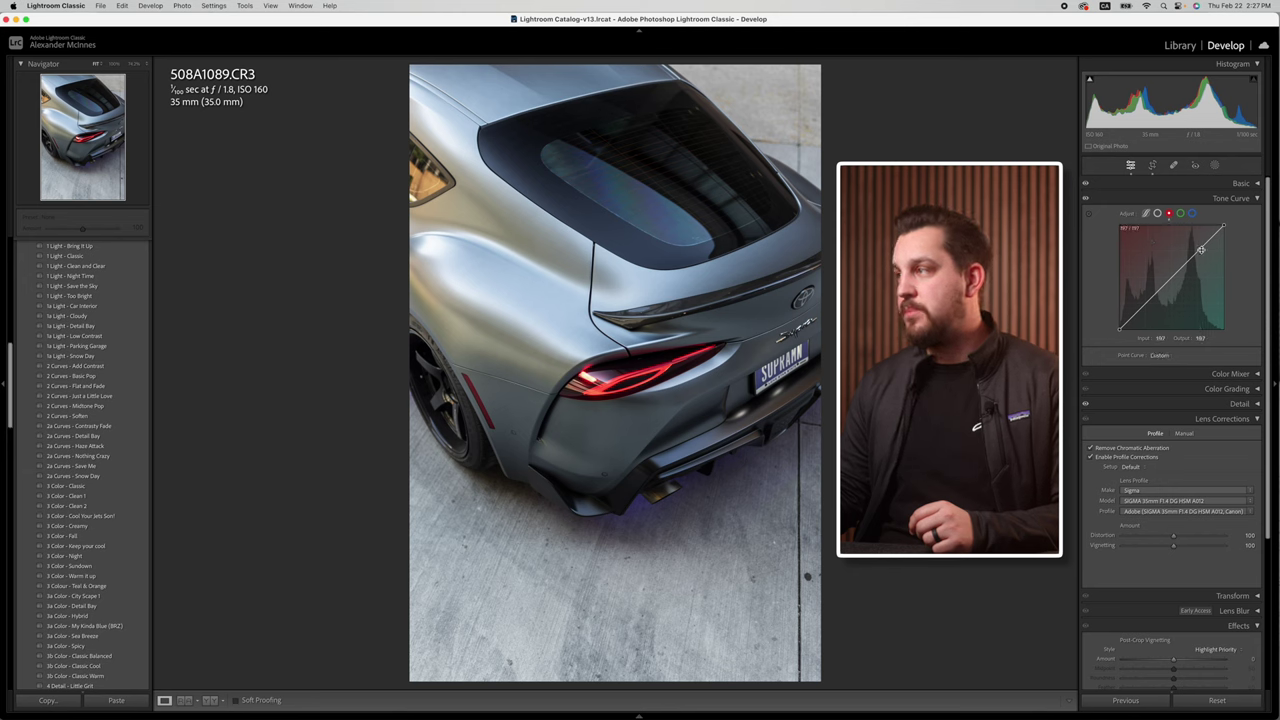
{"action": "left_click_drag", "start_coordinate": [1200, 251], "coordinate": [1198, 245]}
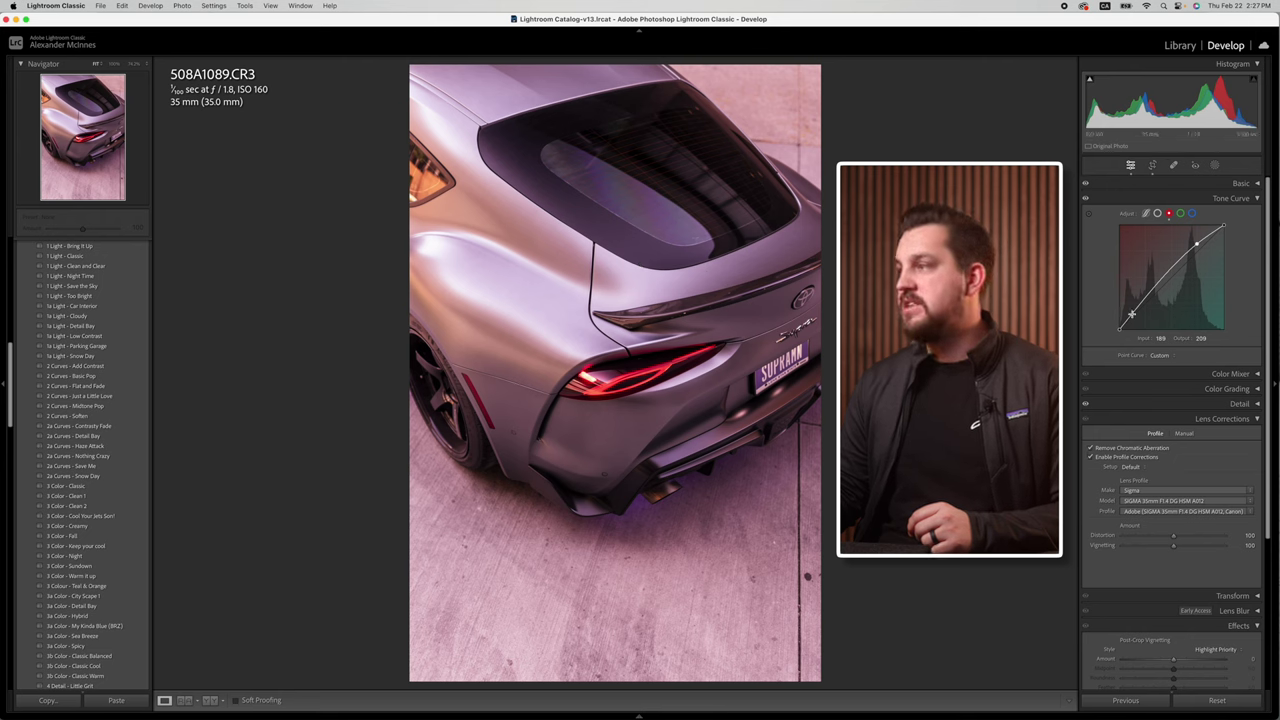
{"action": "mouse_move", "coordinate": [1135, 313]}
{"action": "left_mouse_down"}
{"action": "mouse_move", "coordinate": [1193, 320]}
{"action": "mouse_move", "coordinate": [1132, 318]}
{"action": "mouse_move", "coordinate": [1143, 312]}
{"action": "left_mouse_up"}
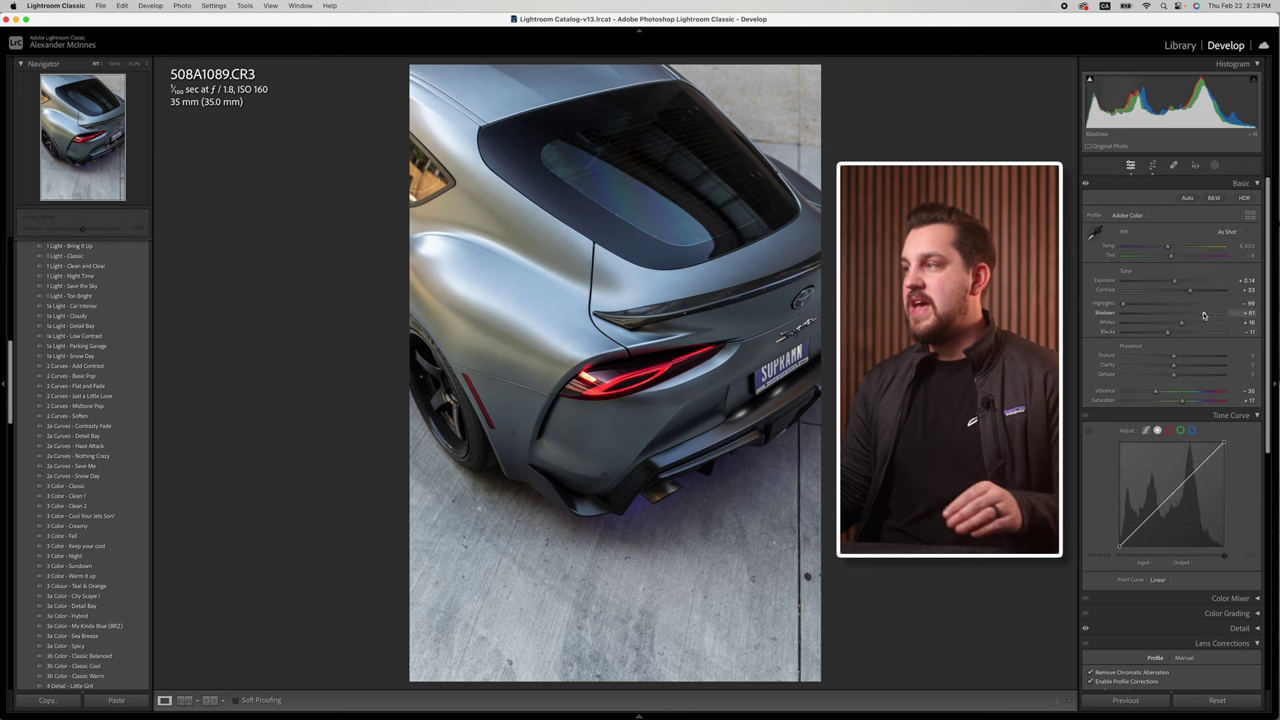
Step: Lift Shadows to +88 to open up the dark areas
{"action": "mouse_move", "coordinate": [1204, 316]}
{"action": "left_mouse_down"}
{"action": "mouse_move", "coordinate": [1220, 315]}
{"action": "mouse_move", "coordinate": [1208, 316]}
{"action": "left_mouse_up"}
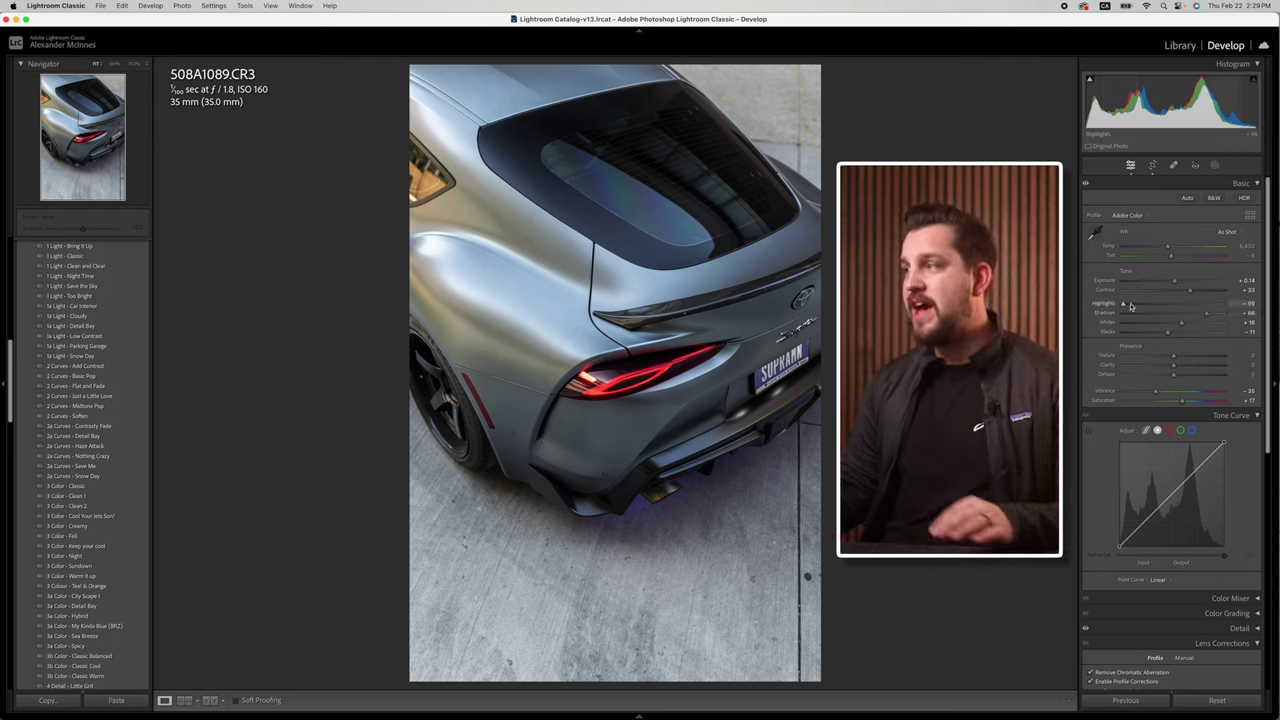
Step: Settle the Basic tones at Highlights −93, Whites −3 and Shadows +74
{"action": "left_click_drag", "start_coordinate": [1123, 303], "coordinate": [1177, 305]}
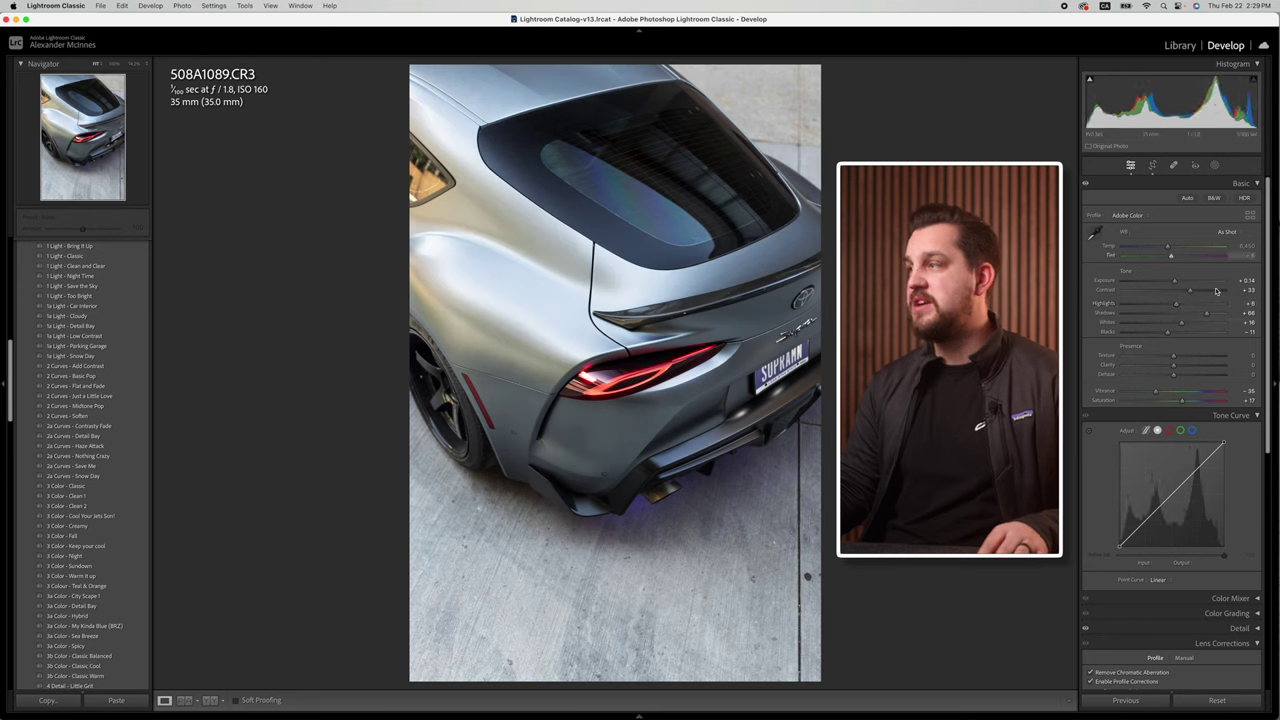
{"action": "left_click_drag", "start_coordinate": [1181, 324], "coordinate": [1203, 323]}
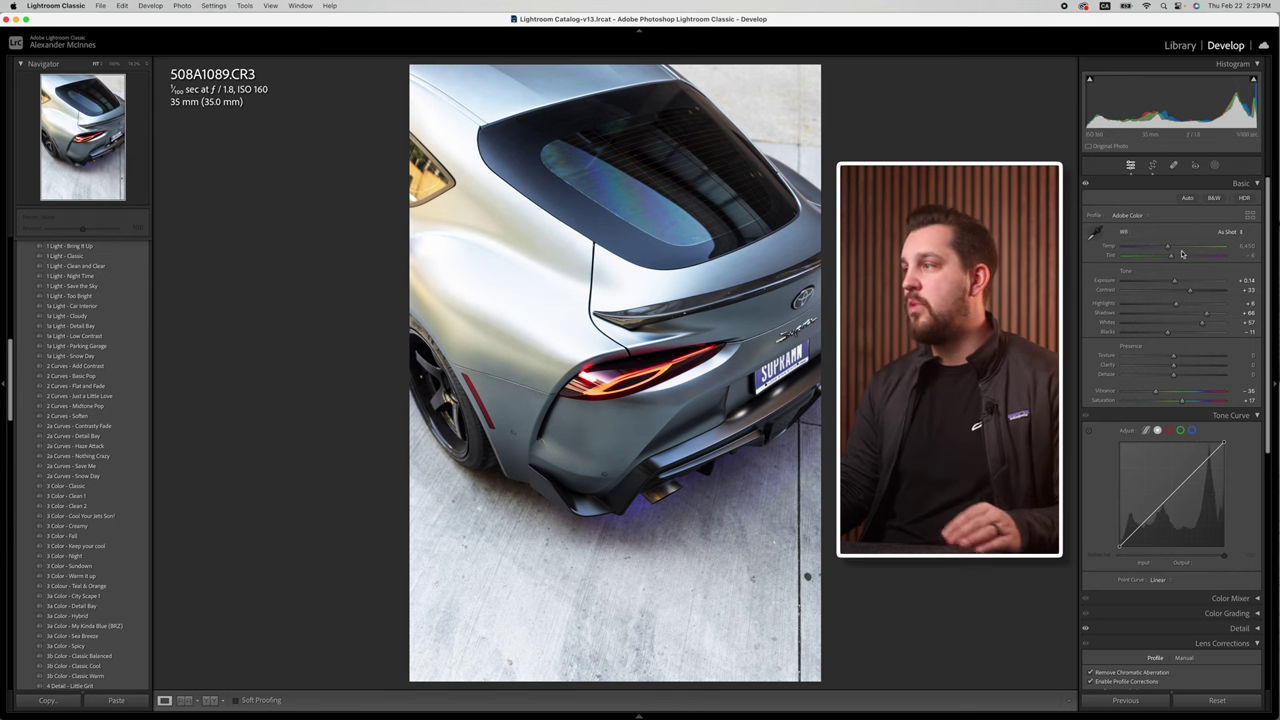
{"action": "left_click_drag", "start_coordinate": [1167, 308], "coordinate": [1137, 306]}
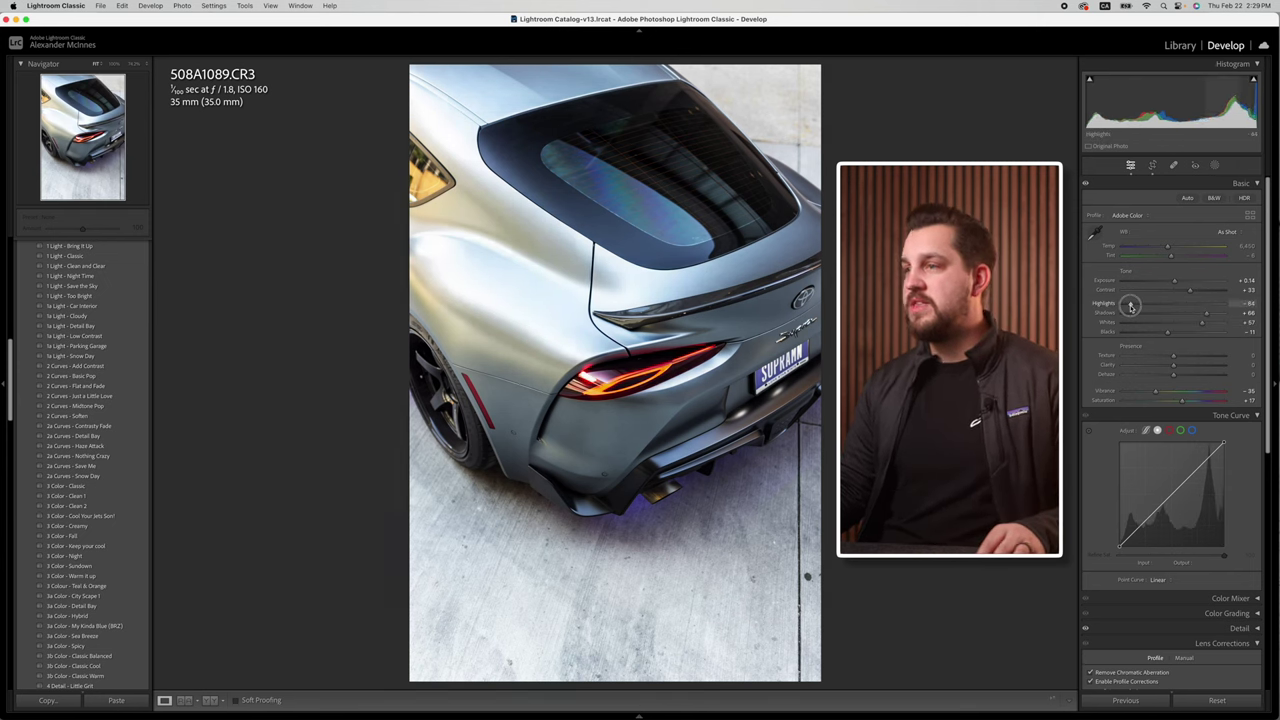
{"action": "left_click_drag", "start_coordinate": [1203, 322], "coordinate": [1171, 324]}
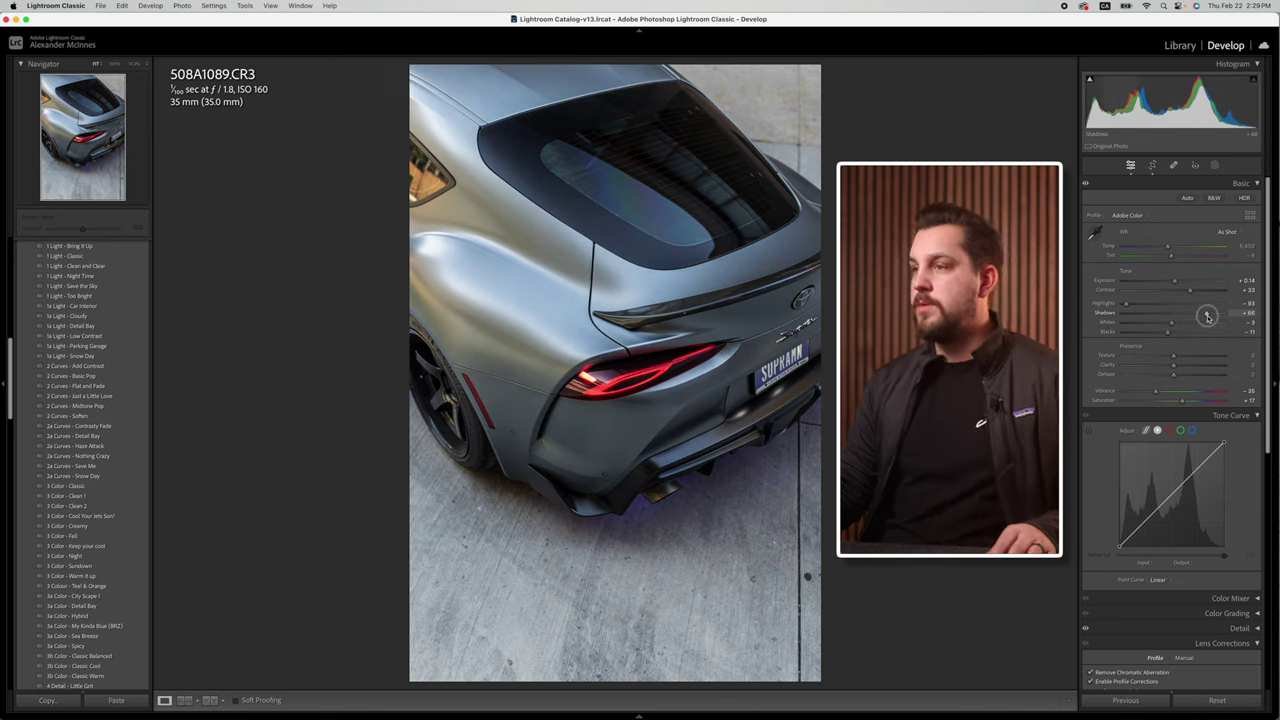
{"action": "left_click_drag", "start_coordinate": [1211, 316], "coordinate": [1194, 313]}
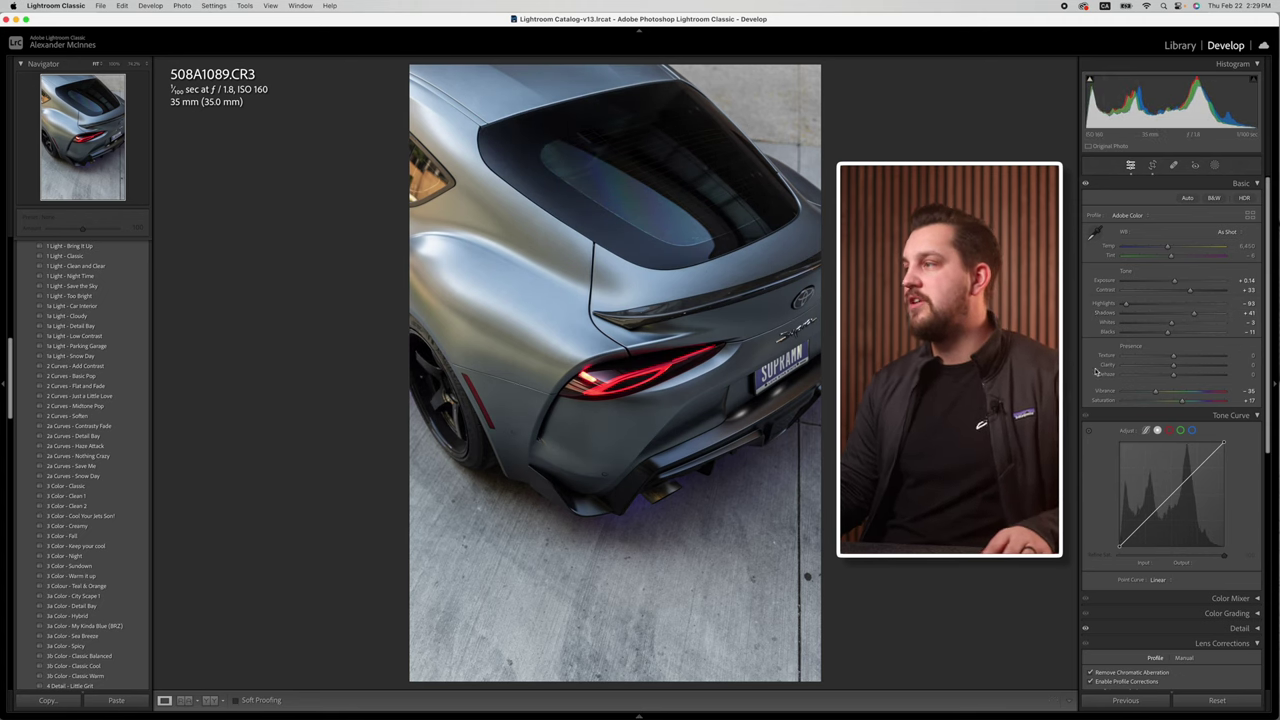
{"action": "left_click_drag", "start_coordinate": [1203, 318], "coordinate": [1154, 336]}
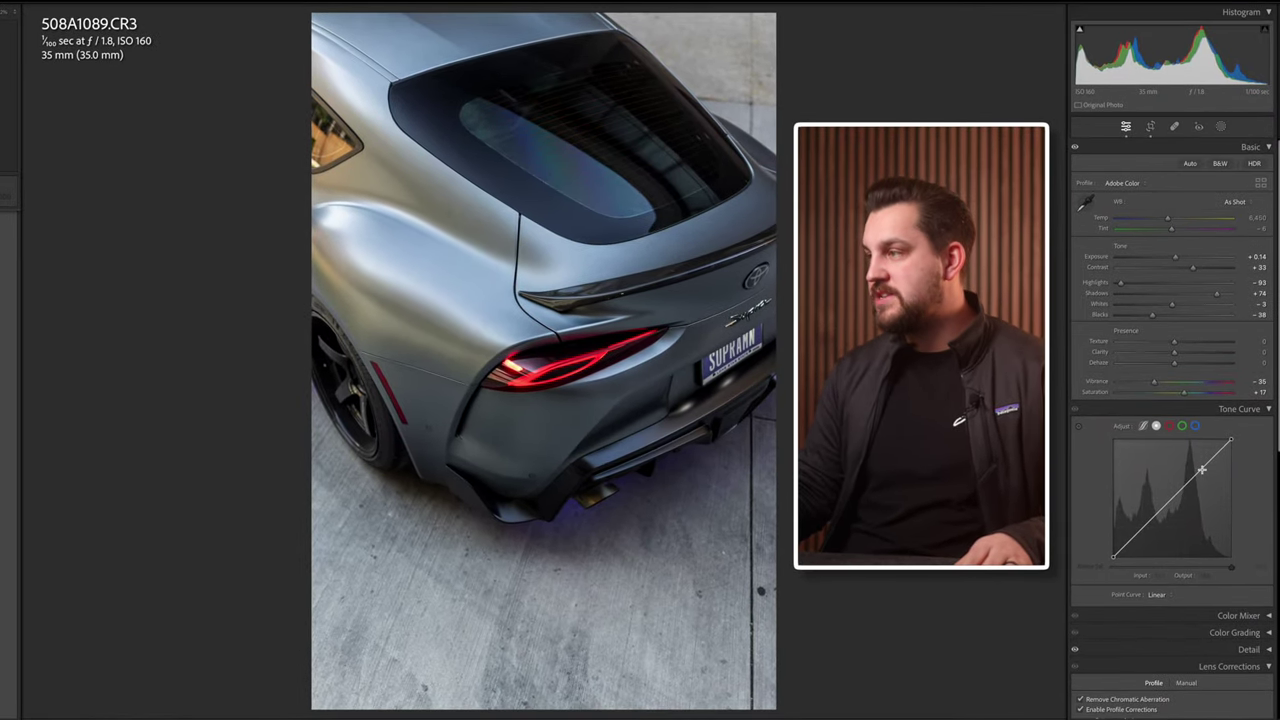
Step: Add an upper curve point and lift it, and pull the lower curve down
{"action": "left_click", "coordinate": [1201, 469]}
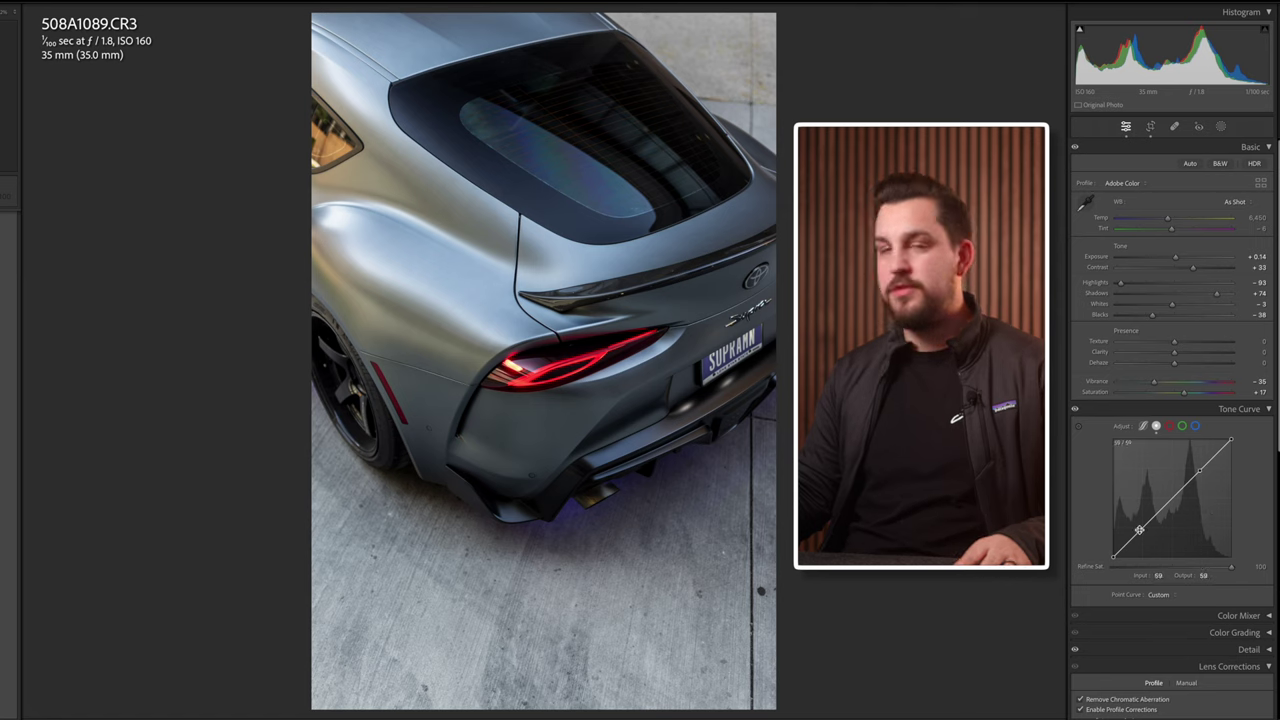
{"action": "left_click_drag", "start_coordinate": [1200, 471], "coordinate": [1195, 456]}
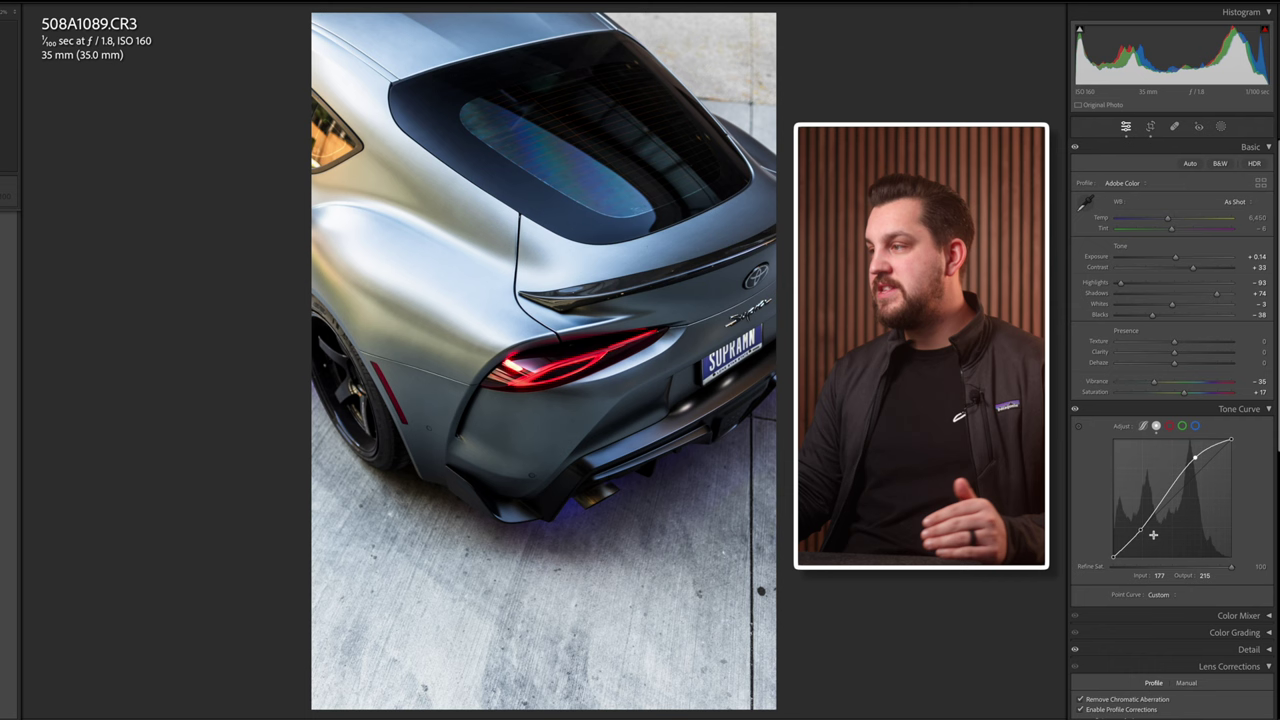
{"action": "left_click_drag", "start_coordinate": [1141, 529], "coordinate": [1136, 540]}
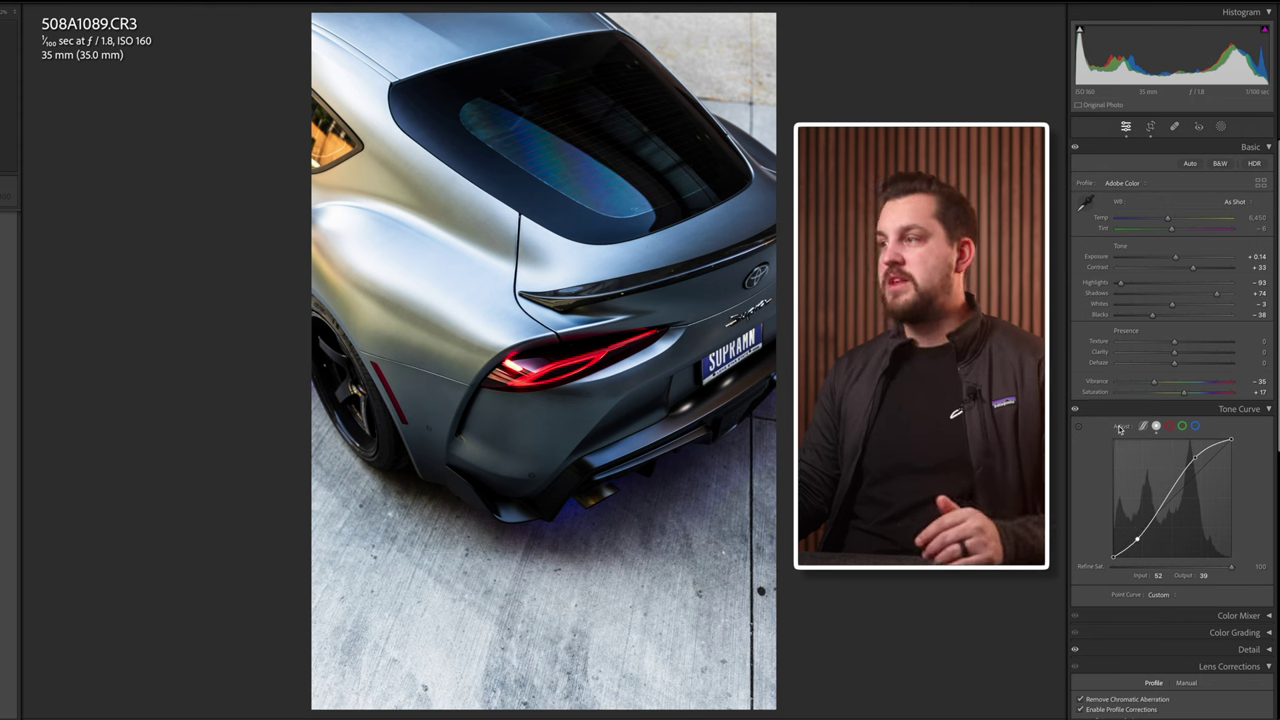
Step: Toggle the tone curve off and on twice to compare, then fine-tune the upper point
{"action": "left_click", "coordinate": [1076, 410]}
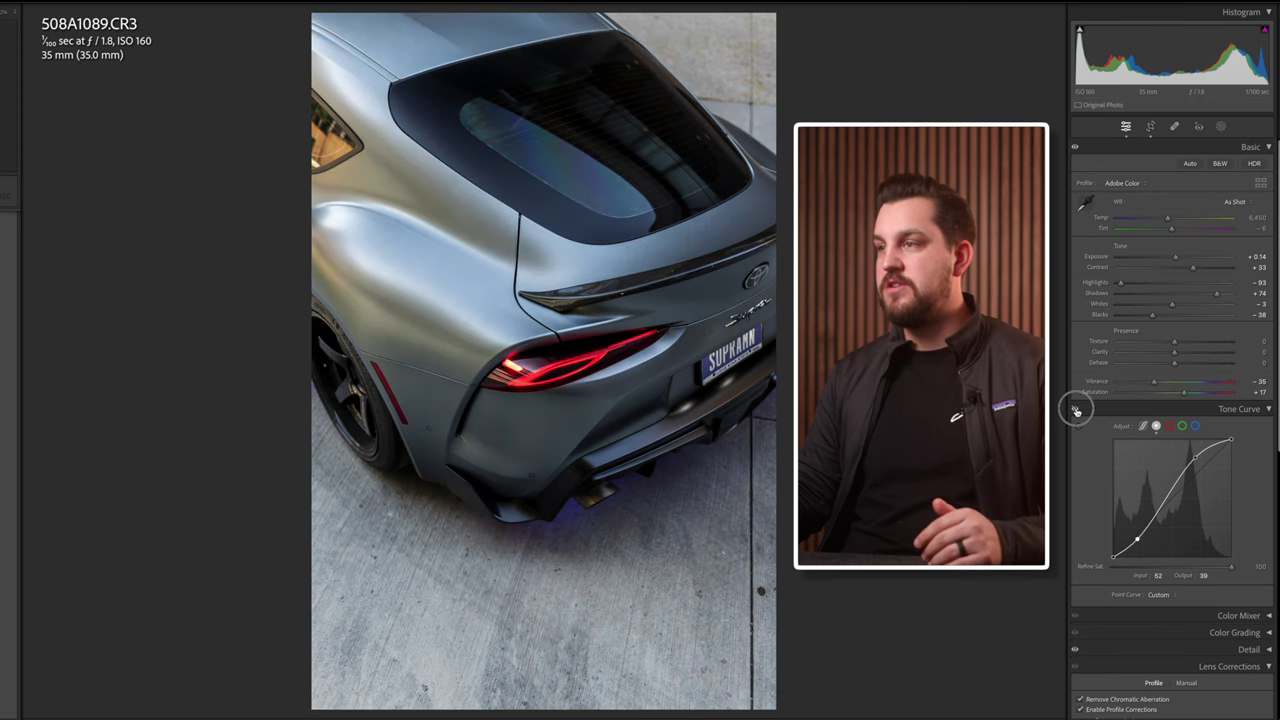
{"action": "left_click", "coordinate": [1076, 410]}
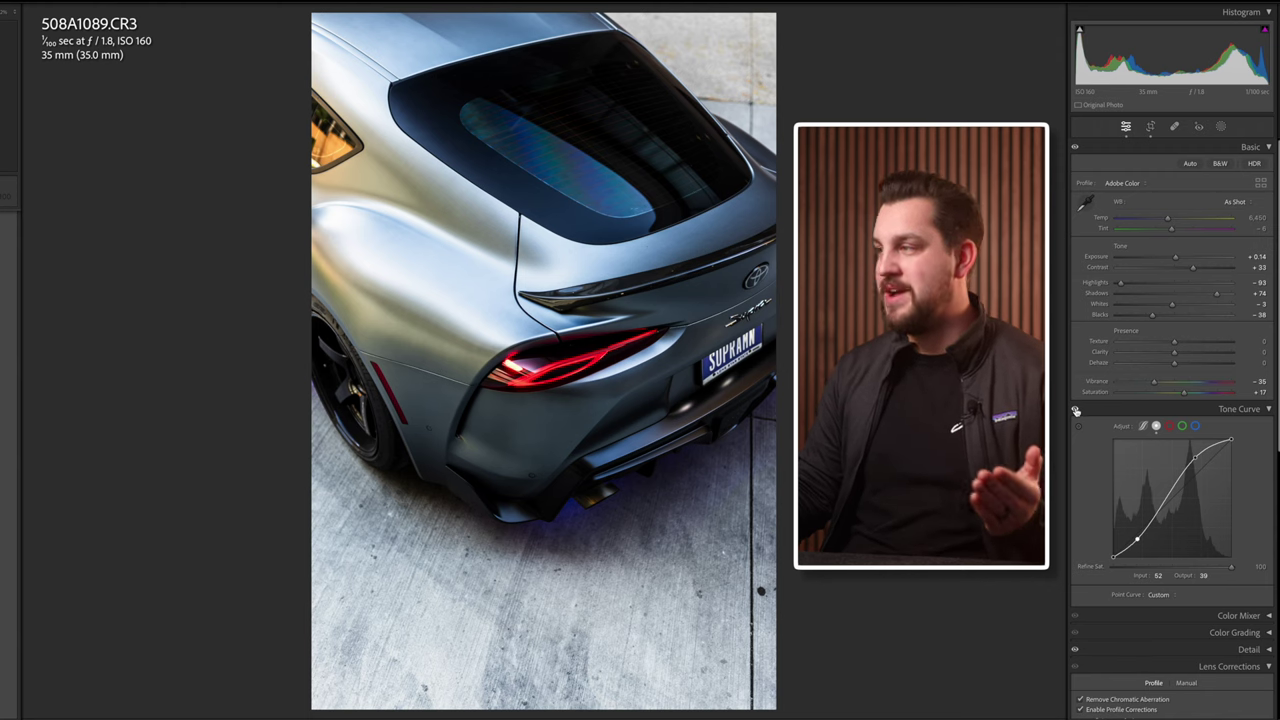
{"action": "left_click", "coordinate": [1076, 410]}
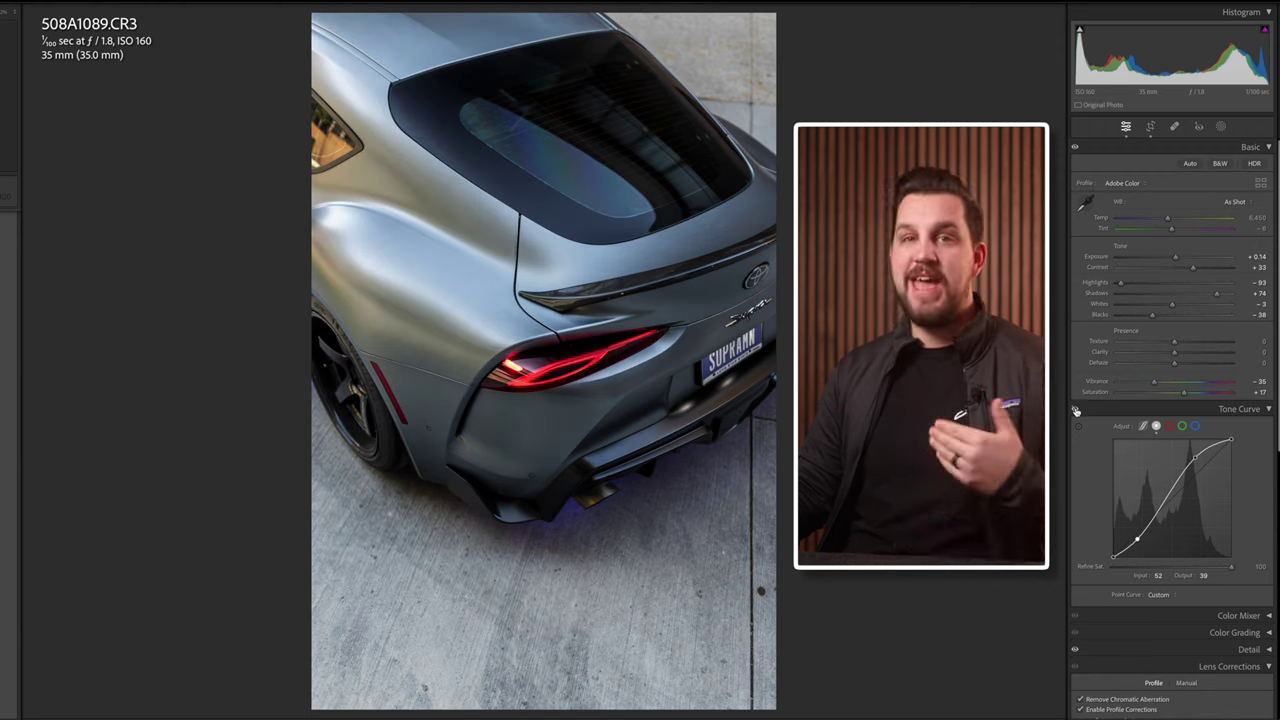
{"action": "left_click", "coordinate": [1076, 410]}
{"action": "left_click_drag", "start_coordinate": [1198, 458], "coordinate": [1198, 460]}
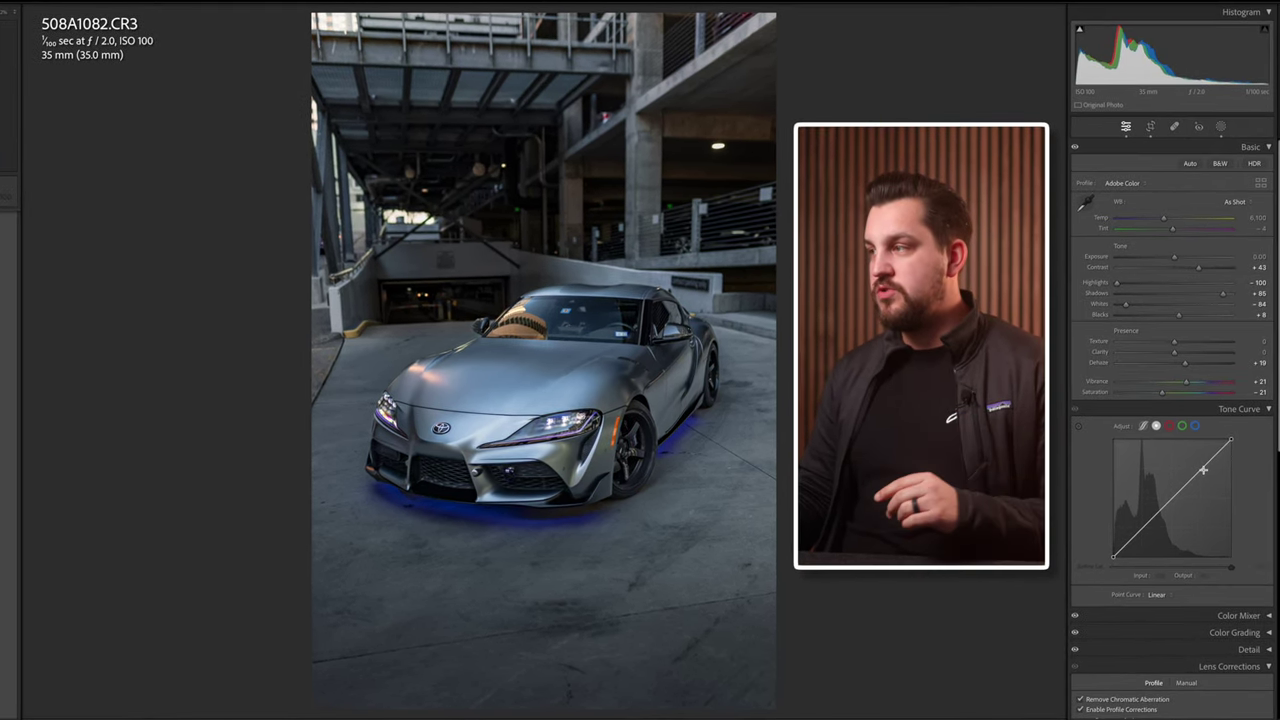
Step: Add an upper curve point, lower the shadow point, and raise the midtone and upper points slightly
{"action": "left_click", "coordinate": [1200, 467]}
{"action": "left_click_drag", "start_coordinate": [1204, 472], "coordinate": [1207, 471]}
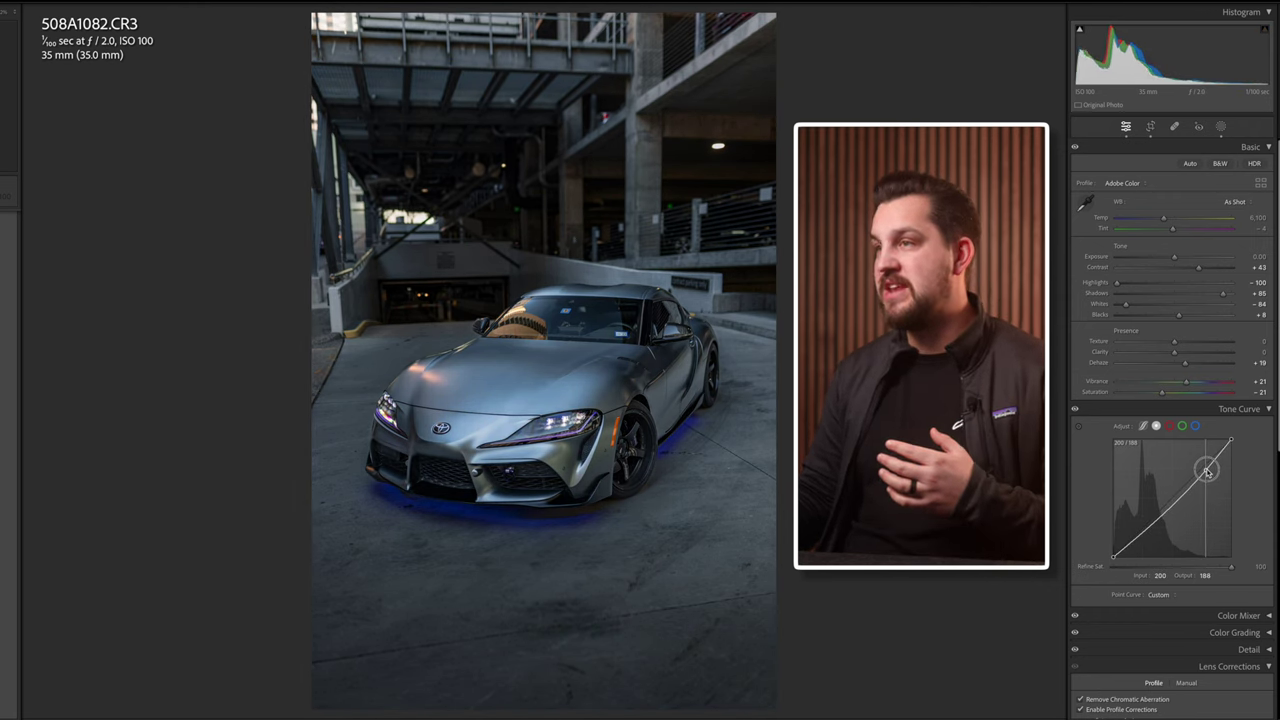
{"action": "left_click_drag", "start_coordinate": [1138, 540], "coordinate": [1133, 538]}
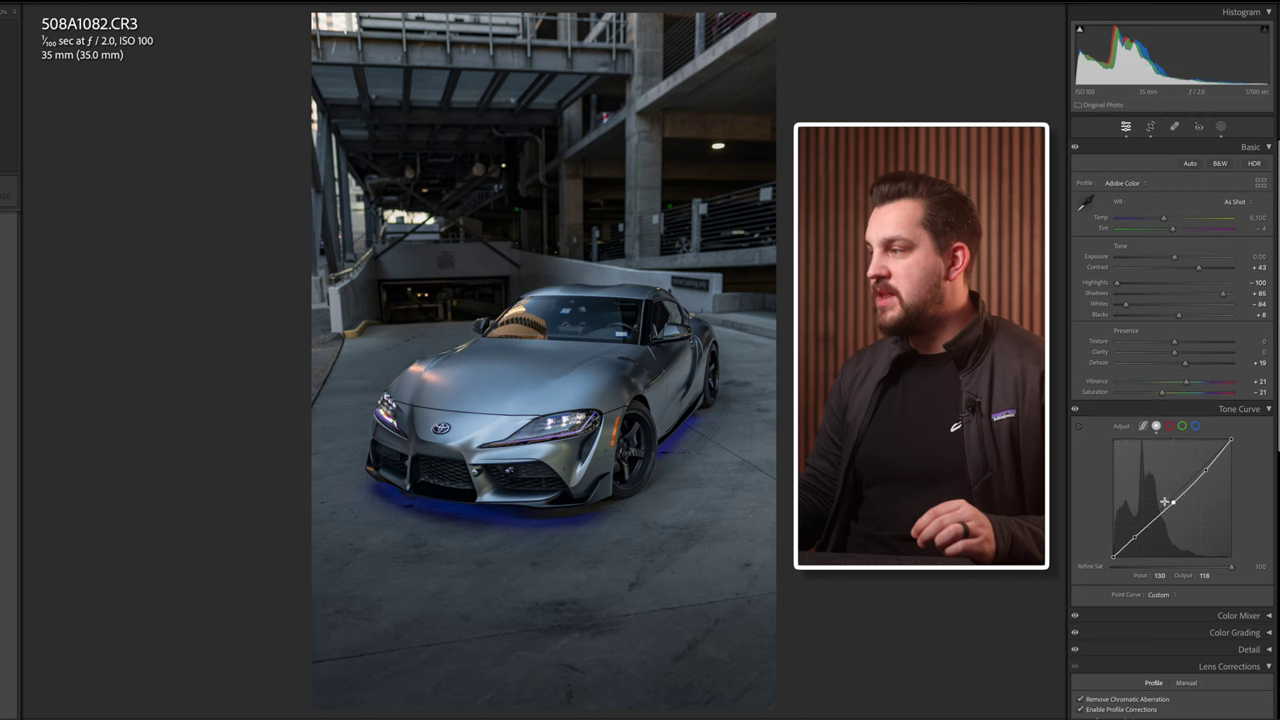
{"action": "left_click_drag", "start_coordinate": [1173, 505], "coordinate": [1172, 497]}
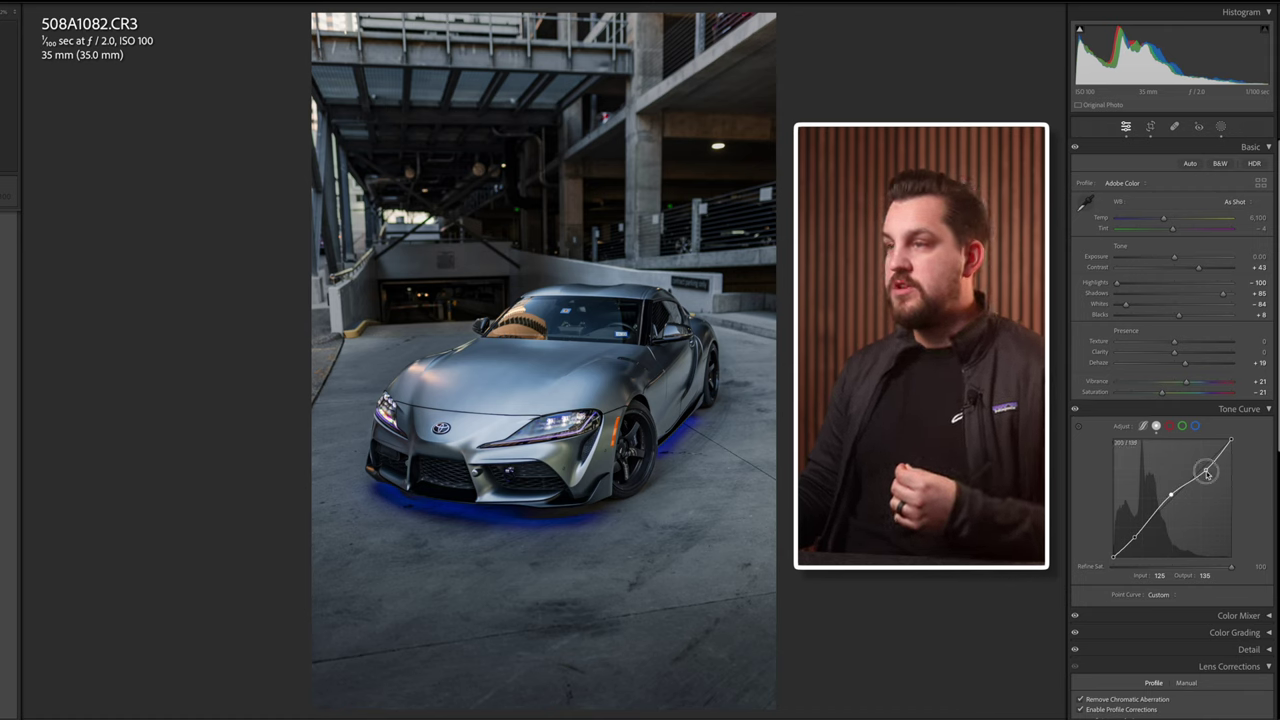
{"action": "left_click_drag", "start_coordinate": [1207, 470], "coordinate": [1208, 467]}
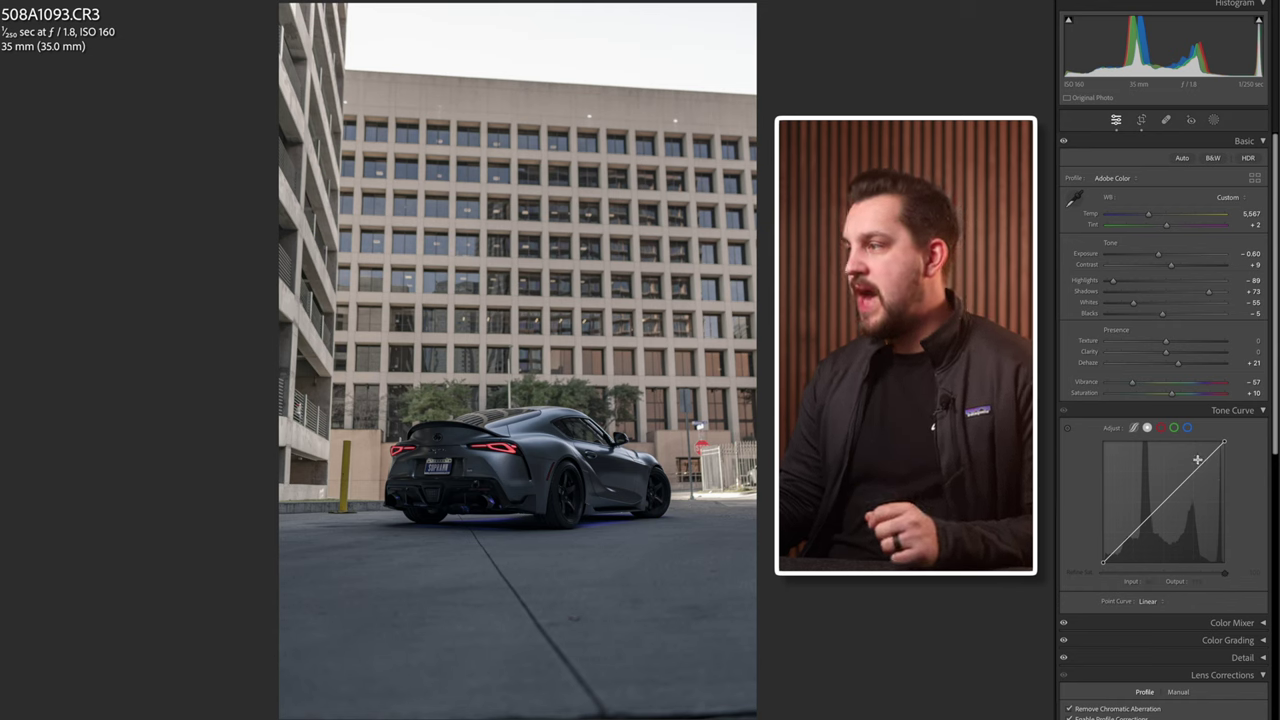
Step: Pull the curve's upper point down and lift the midtone point to about 131/131
{"action": "left_click_drag", "start_coordinate": [1200, 464], "coordinate": [1203, 478]}
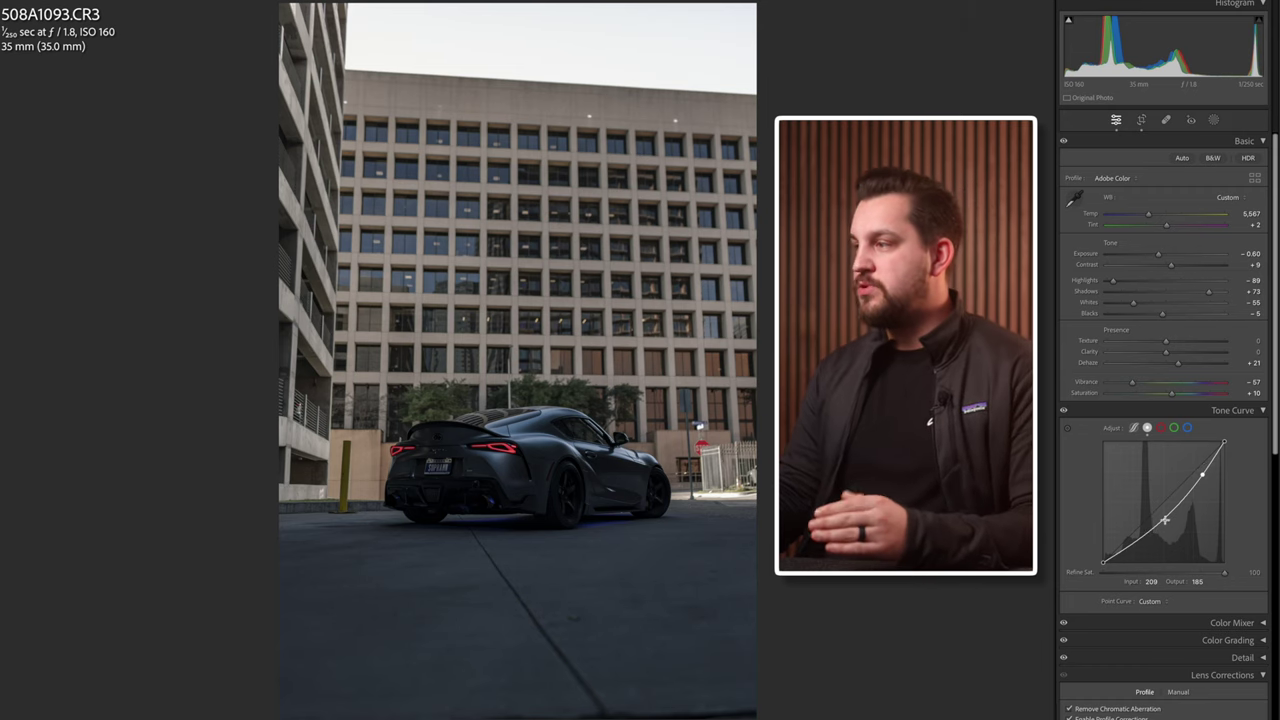
{"action": "left_click_drag", "start_coordinate": [1165, 518], "coordinate": [1126, 544]}
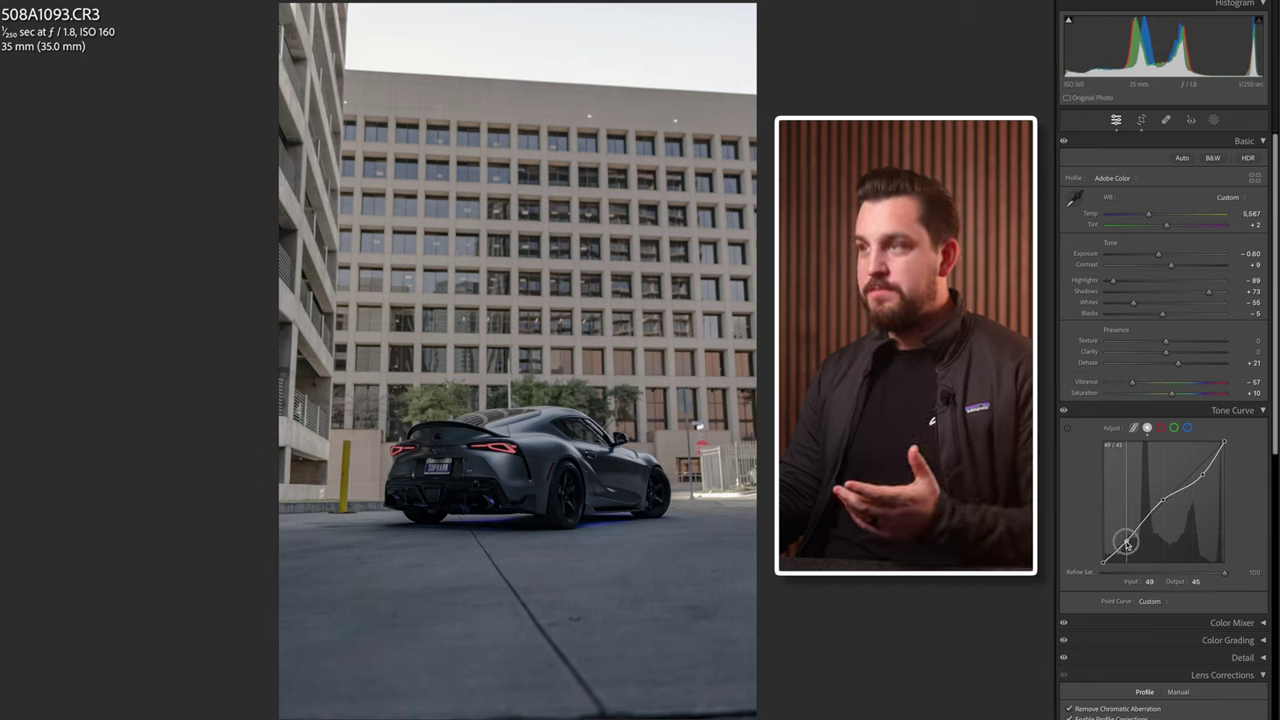
{"action": "left_click_drag", "start_coordinate": [1164, 505], "coordinate": [1166, 502]}
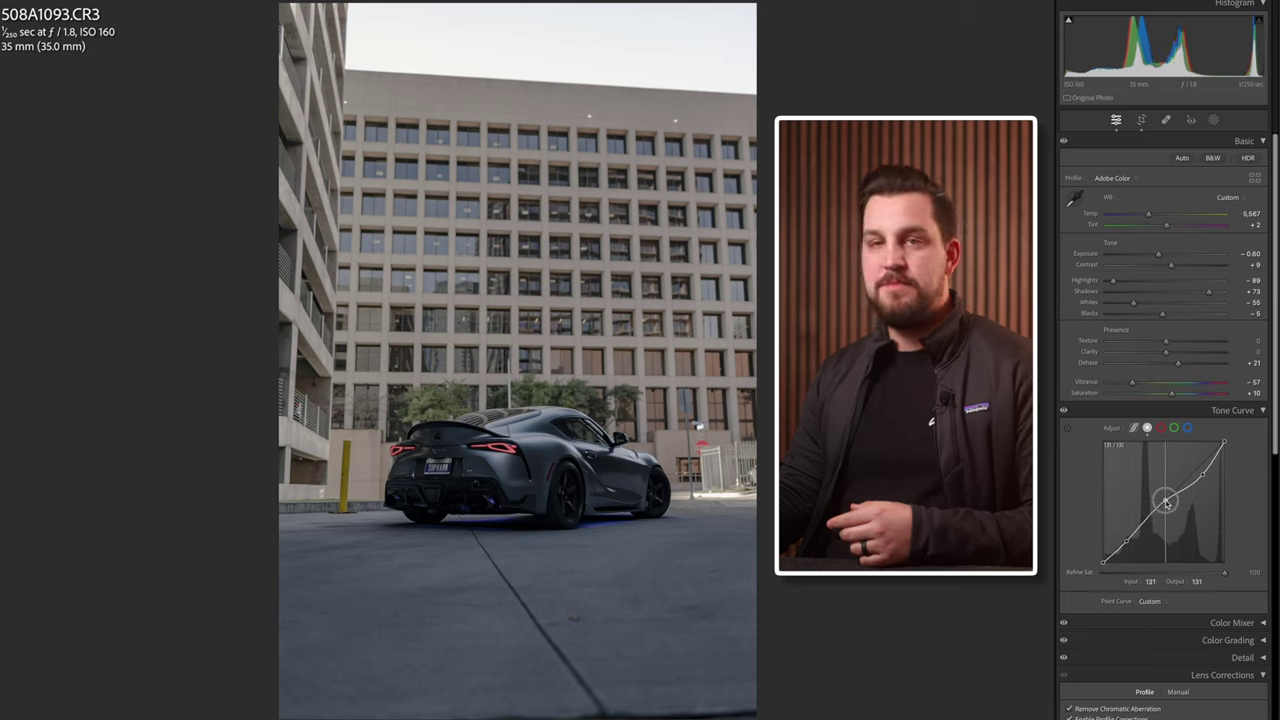
{"action": "left_click", "coordinate": [1213, 120]}
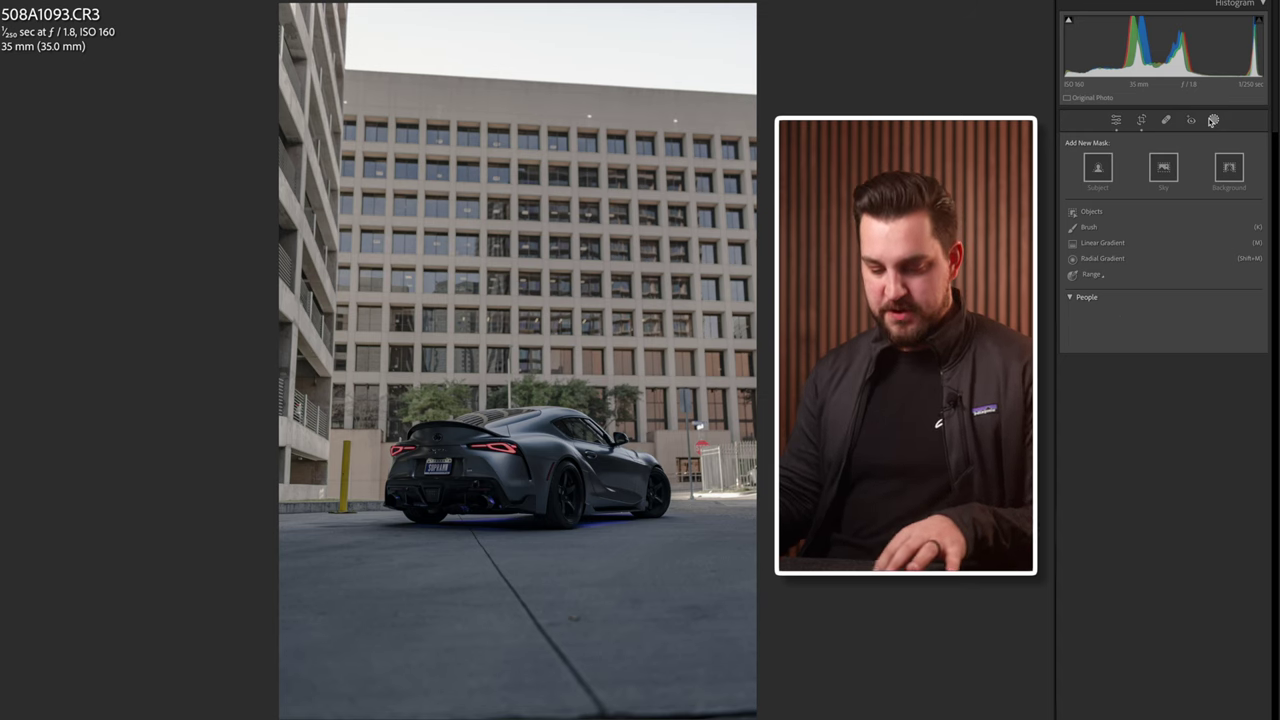
Step: Darken the ground at the bottom of the photo with a linear gradient mask
{"action": "key", "text": "m"}
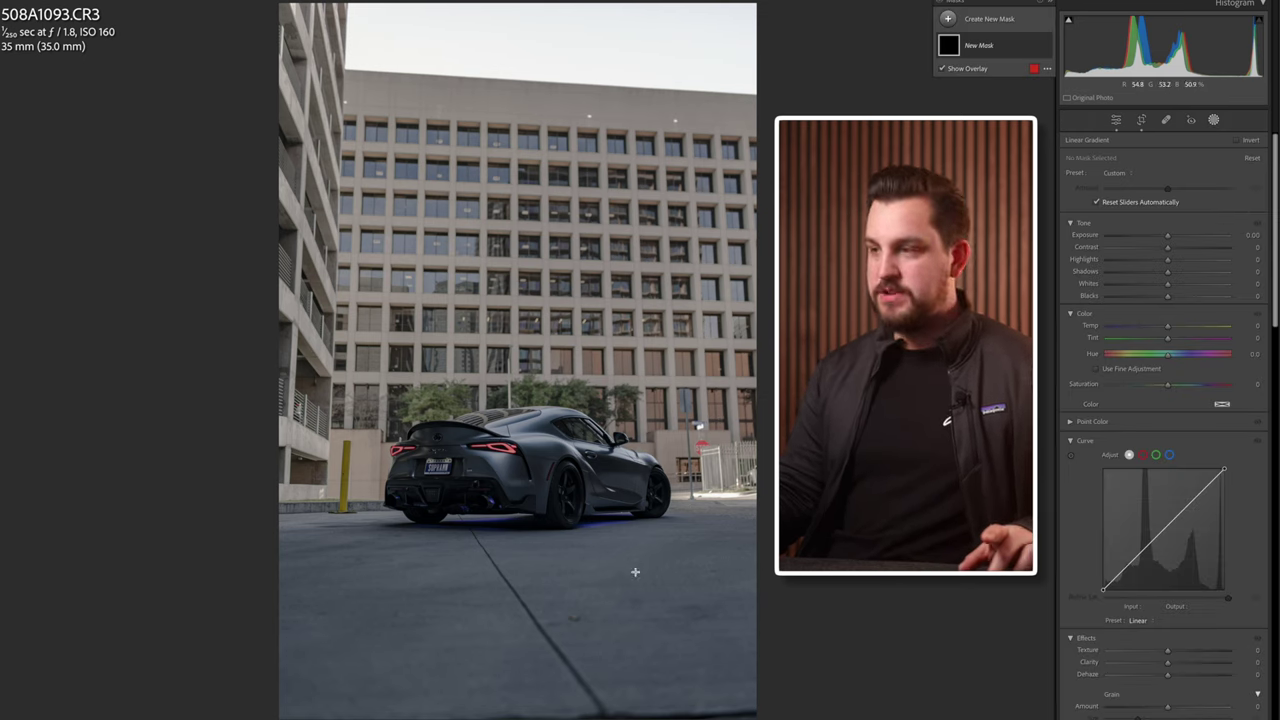
{"action": "left_click_drag", "start_coordinate": [523, 618], "coordinate": [523, 513]}
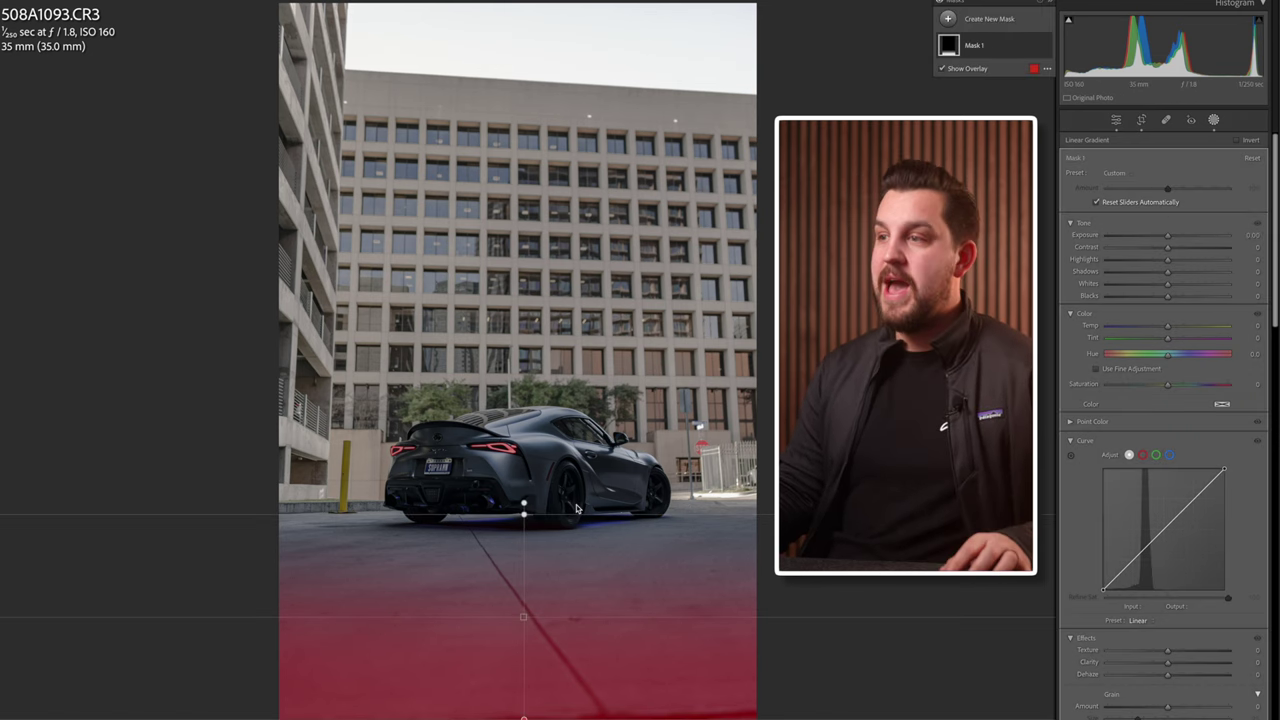
{"action": "left_click_drag", "start_coordinate": [1170, 236], "coordinate": [1139, 238]}
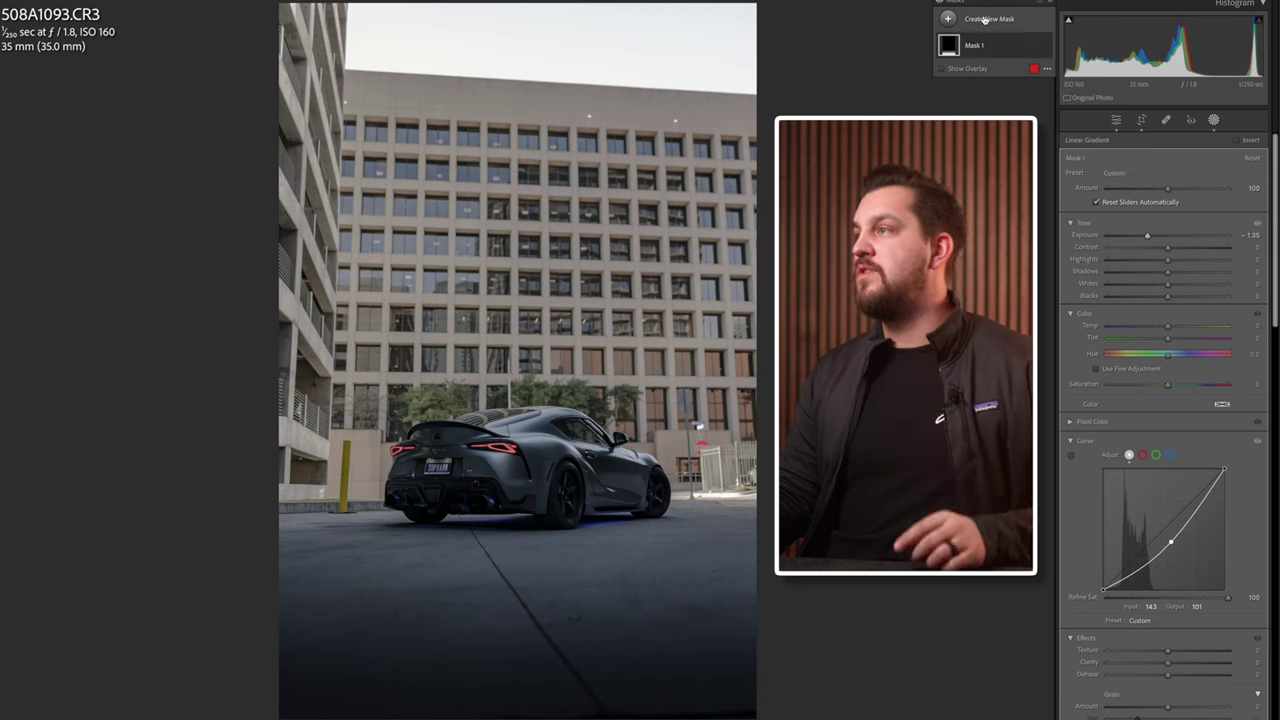
Step: Create a Select Subject mask for the car and erase its excess with a brush
{"action": "left_click", "coordinate": [986, 19]}
{"action": "left_click", "coordinate": [1012, 41]}
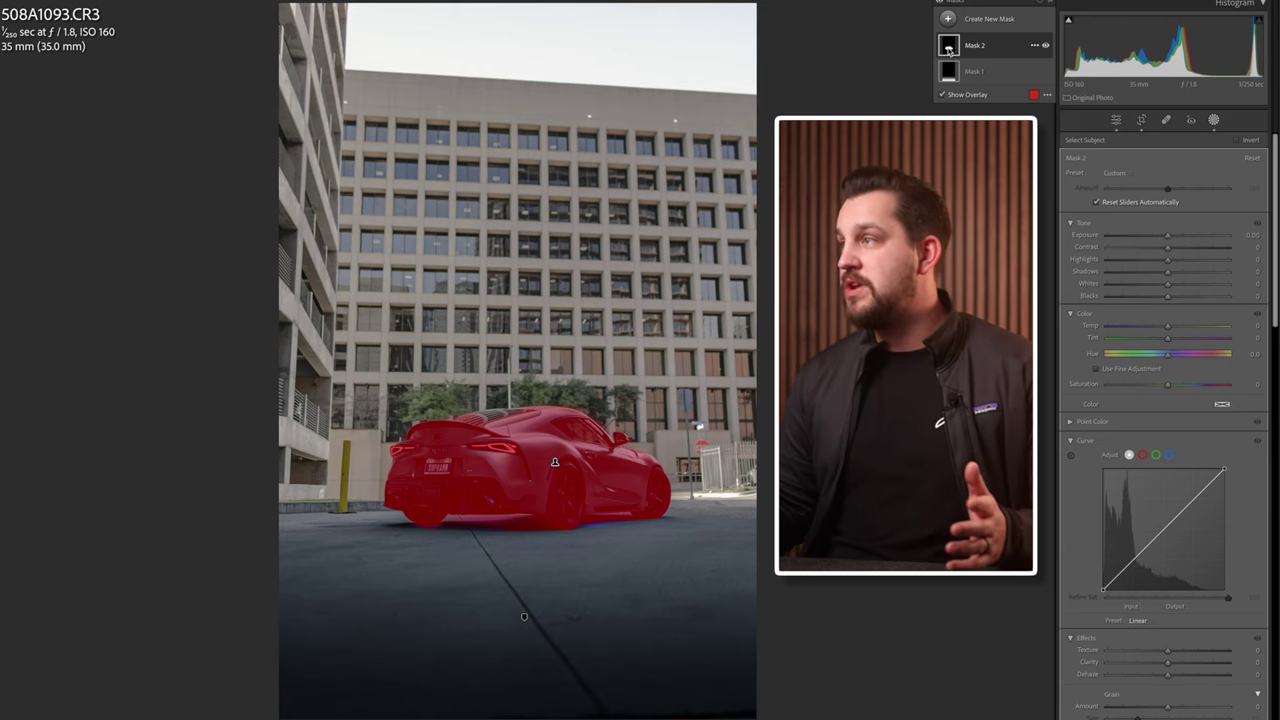
{"action": "left_click", "coordinate": [985, 45]}
{"action": "left_click", "coordinate": [972, 82]}
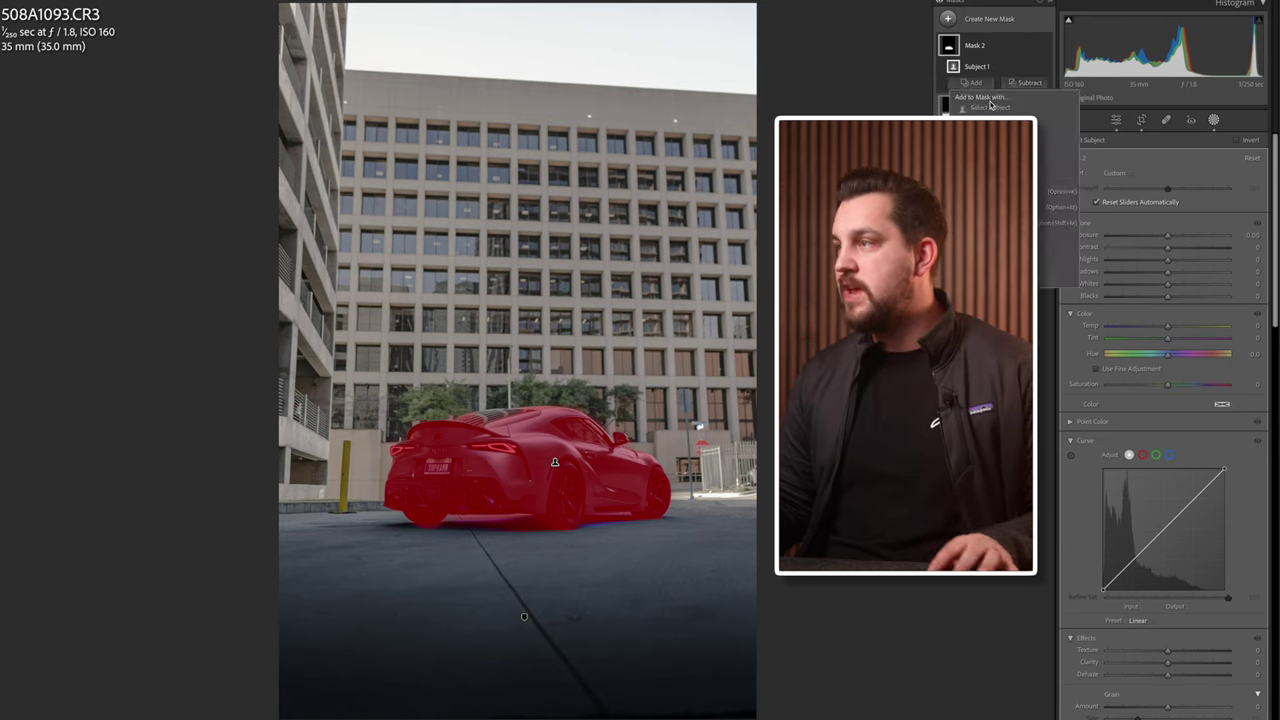
{"action": "left_click", "coordinate": [1000, 190]}
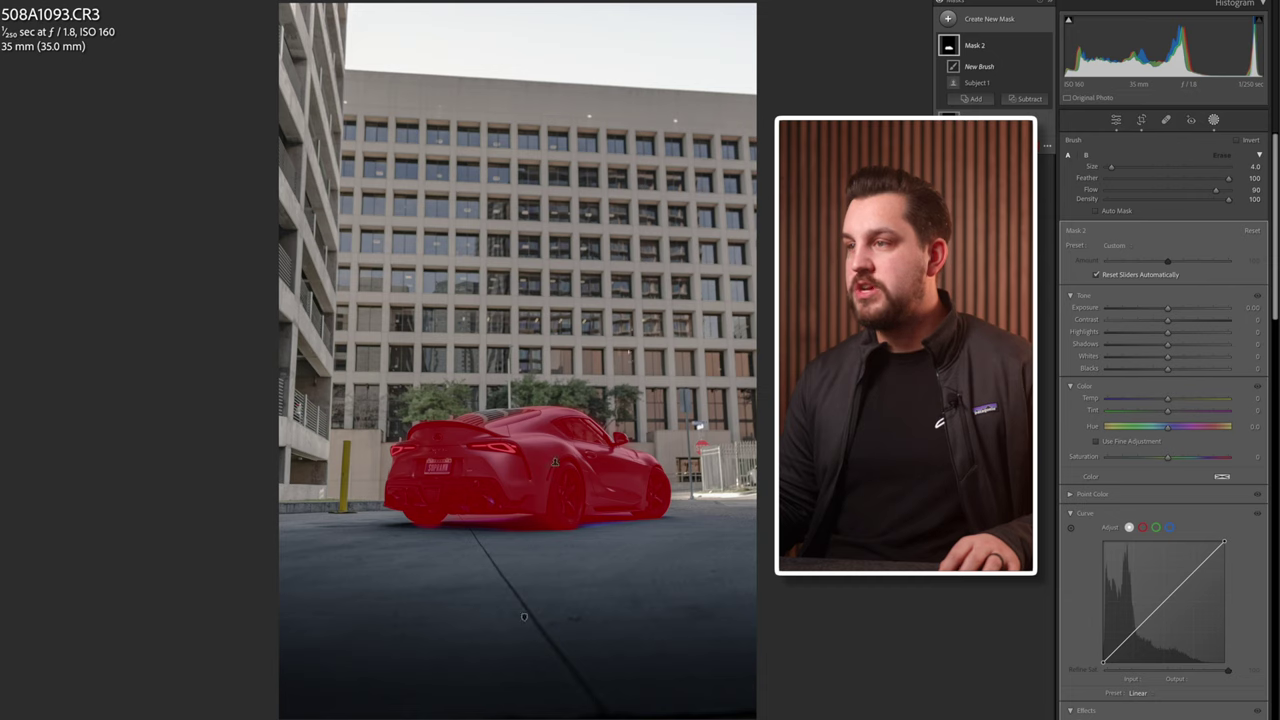
{"action": "mouse_move", "coordinate": [555, 462]}
{"action": "left_mouse_down"}
{"action": "mouse_move", "coordinate": [482, 427]}
{"action": "mouse_move", "coordinate": [505, 418]}
{"action": "mouse_move", "coordinate": [456, 435]}
{"action": "left_mouse_up"}
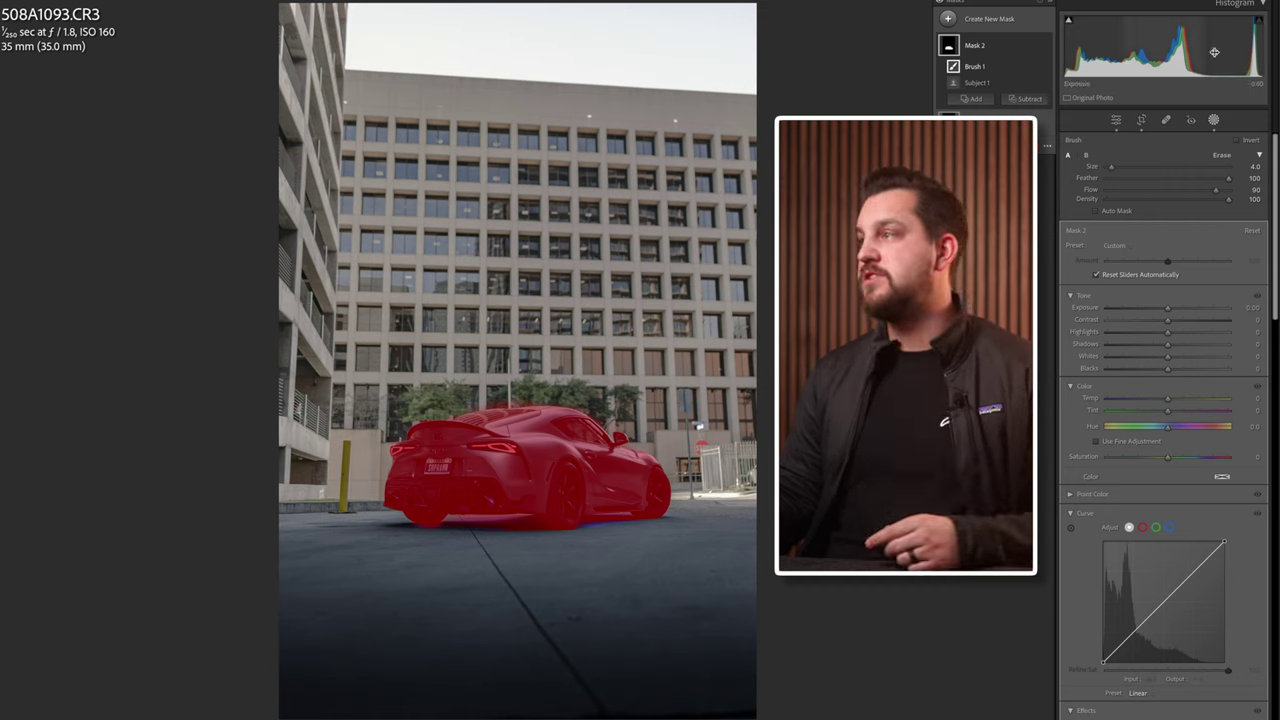
{"action": "left_click", "coordinate": [1214, 121]}
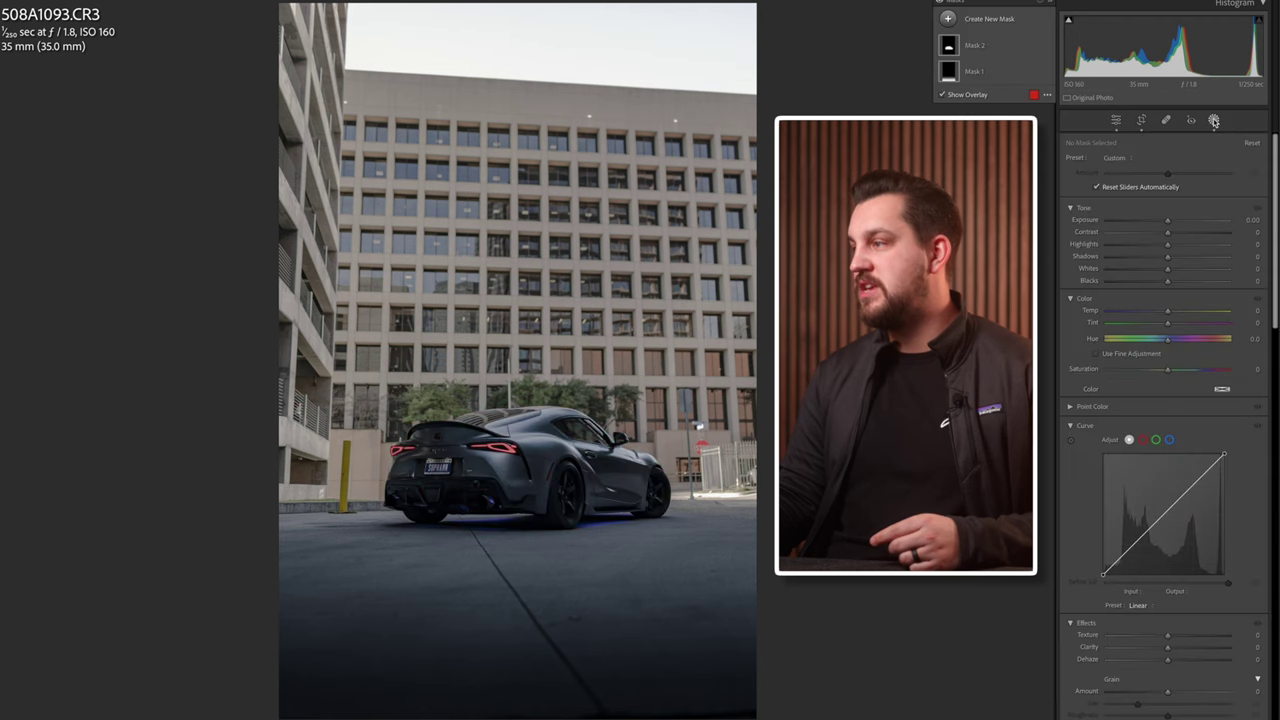
{"action": "left_click", "coordinate": [987, 46]}
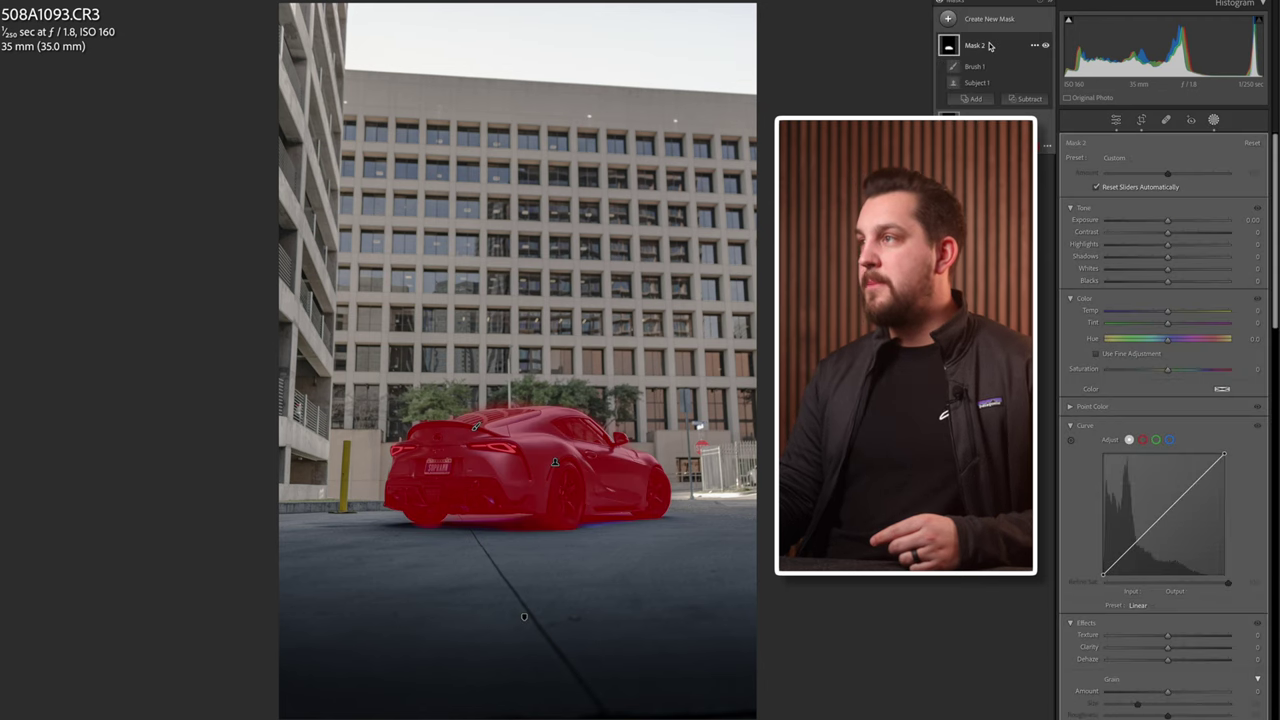
Step: Add highlight, midtone and shadow points to Mask 2's curve, lifting the car's highlights
{"action": "left_click", "coordinate": [1195, 484]}
{"action": "left_click_drag", "start_coordinate": [1195, 483], "coordinate": [1193, 480]}
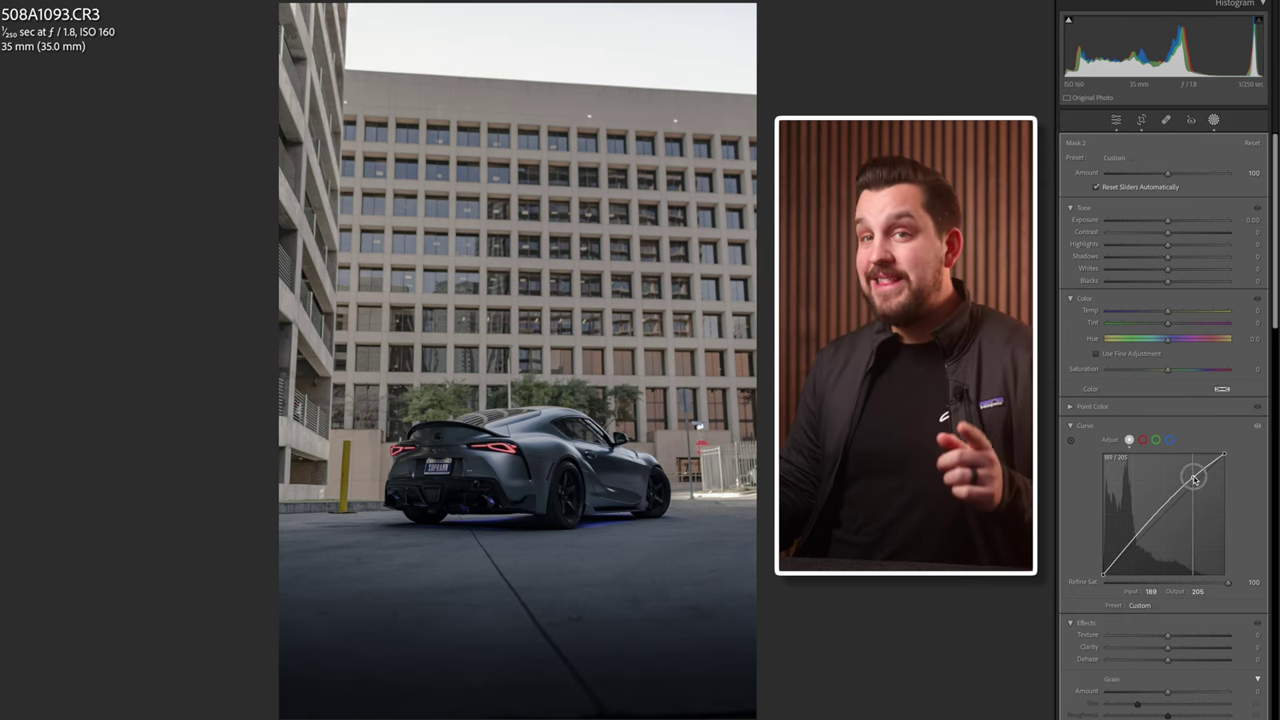
{"action": "left_click_drag", "start_coordinate": [1193, 480], "coordinate": [1161, 506]}
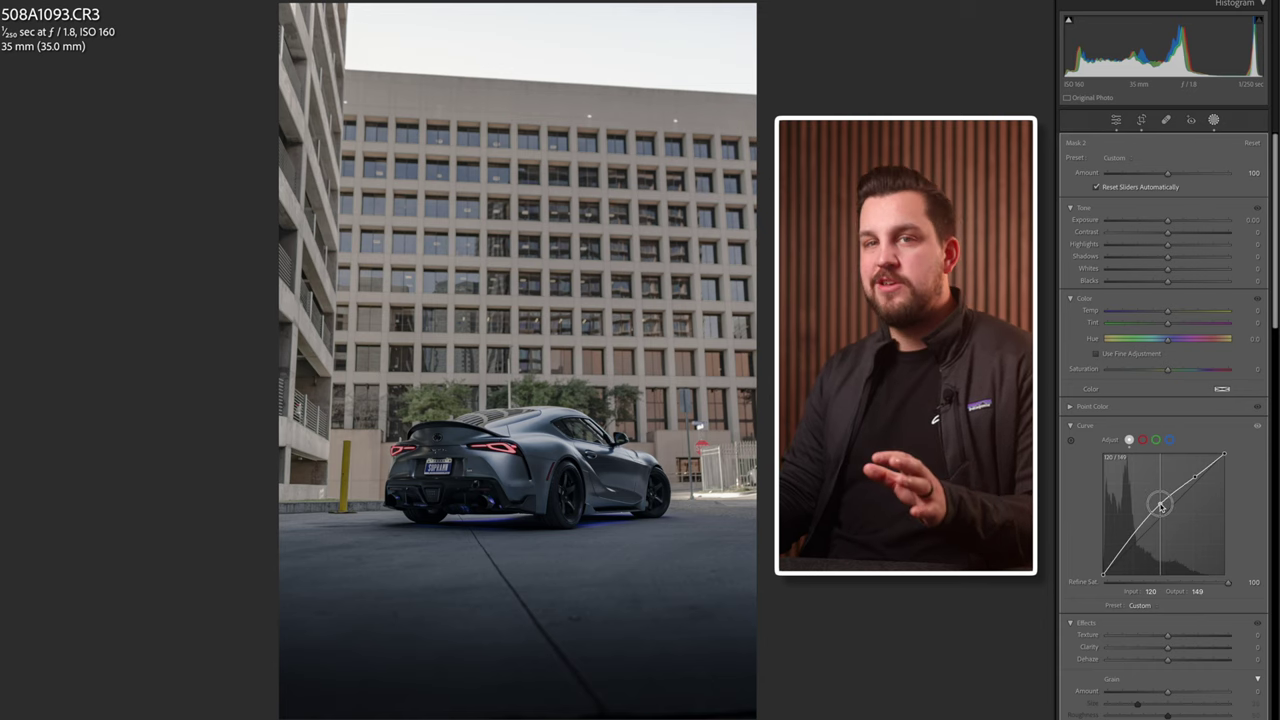
{"action": "left_click_drag", "start_coordinate": [1161, 506], "coordinate": [1161, 507]}
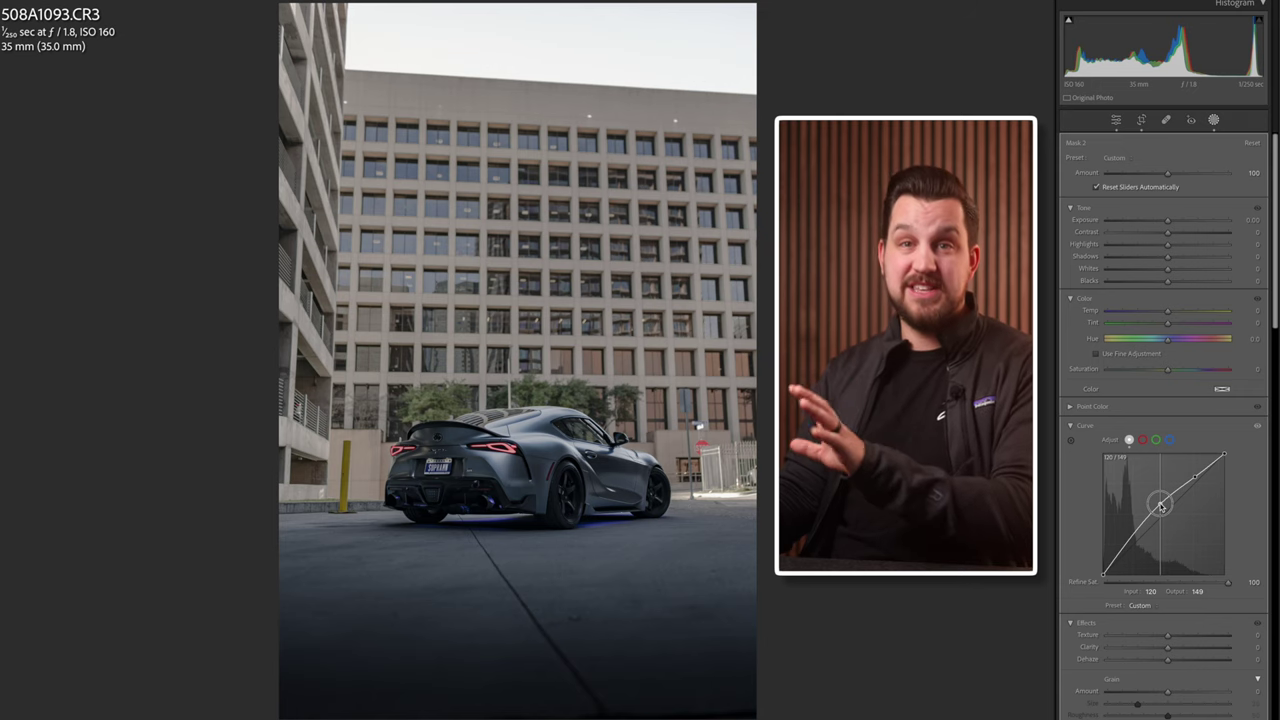
{"action": "left_click_drag", "start_coordinate": [1161, 506], "coordinate": [1161, 505]}
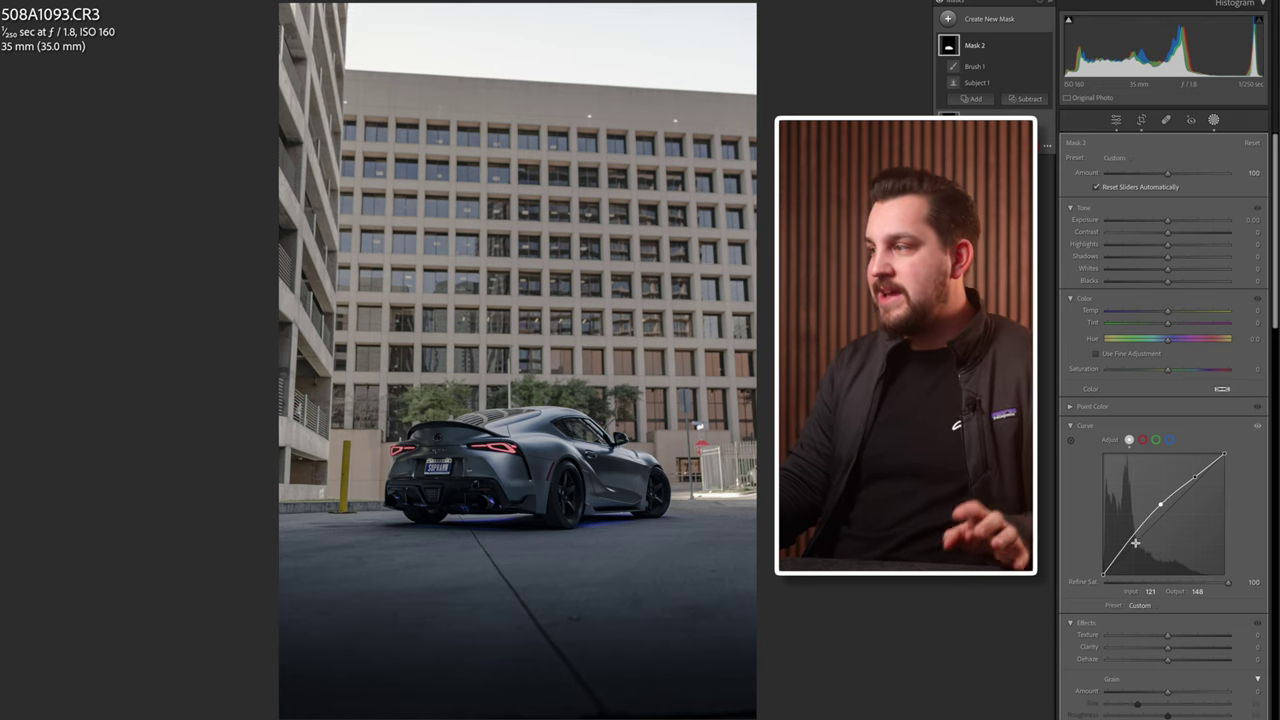
{"action": "left_click_drag", "start_coordinate": [1120, 552], "coordinate": [1122, 556]}
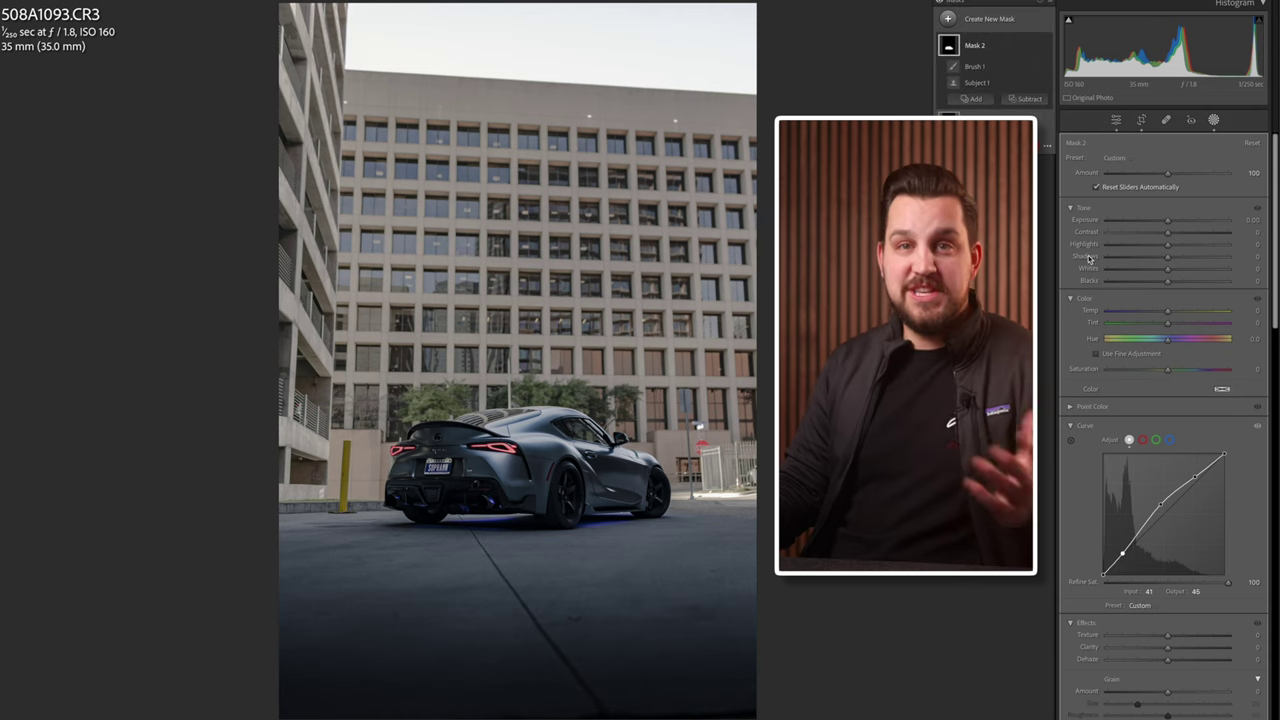
Step: Toggle Mask 2's visibility to compare, then keep its Amount at about 100
{"action": "left_click", "coordinate": [1046, 48]}
{"action": "left_click", "coordinate": [1046, 48]}
{"action": "left_click", "coordinate": [1046, 48]}
{"action": "left_click", "coordinate": [1046, 48]}
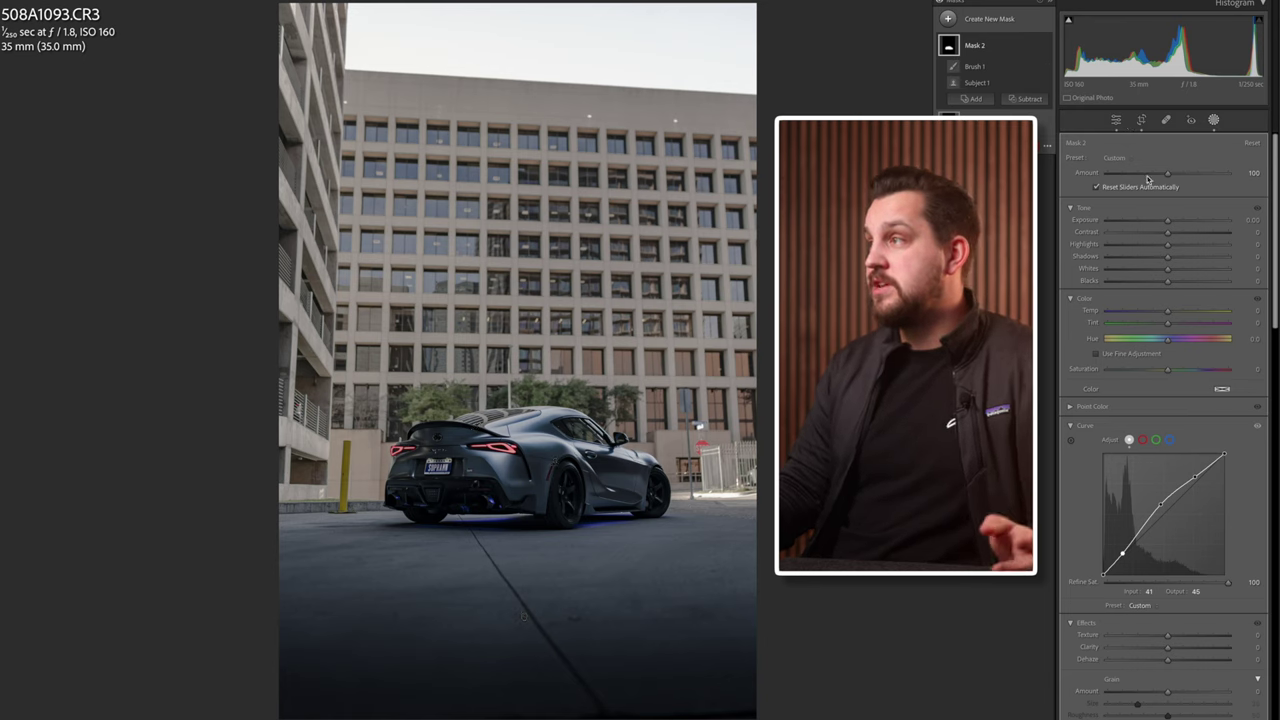
{"action": "mouse_move", "coordinate": [1163, 177]}
{"action": "left_mouse_down"}
{"action": "mouse_move", "coordinate": [1115, 175]}
{"action": "mouse_move", "coordinate": [1157, 174]}
{"action": "left_mouse_up"}
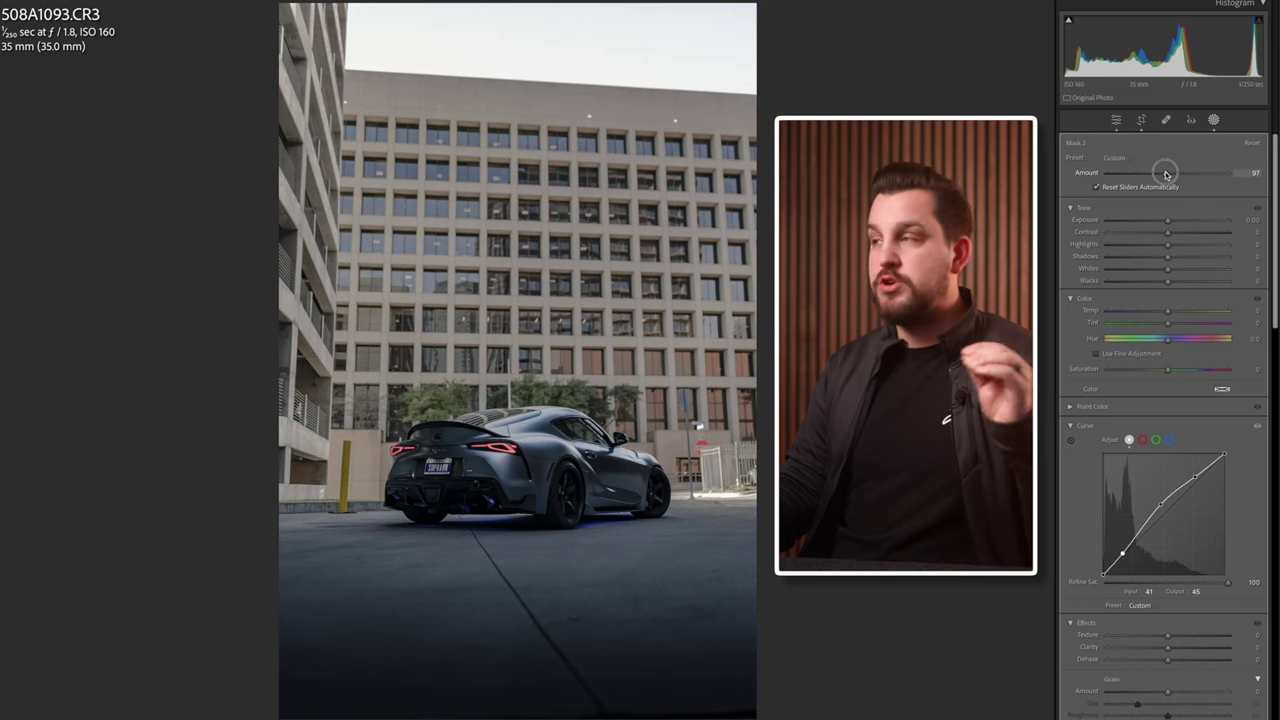
{"action": "left_click_drag", "start_coordinate": [1166, 175], "coordinate": [1164, 172]}
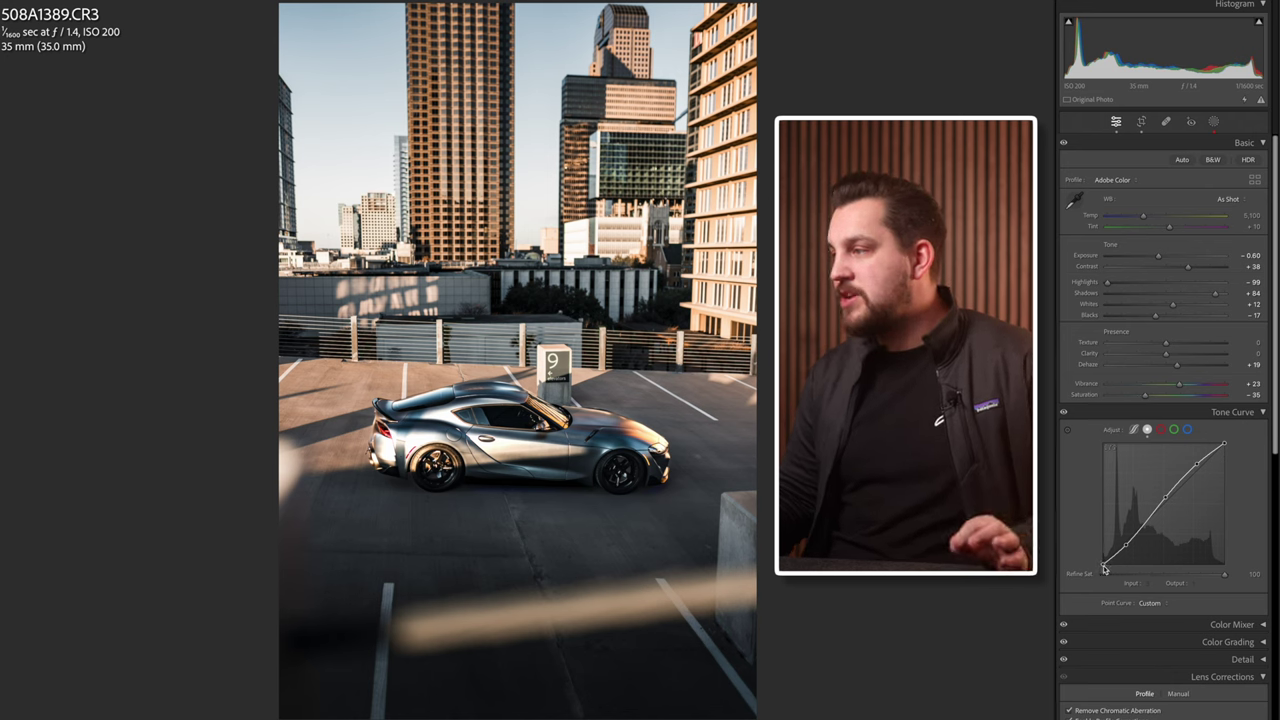
Step: Raise the black point to about 10/17 and lower the white point to about 255/239
{"action": "left_click_drag", "start_coordinate": [1097, 566], "coordinate": [1088, 553]}
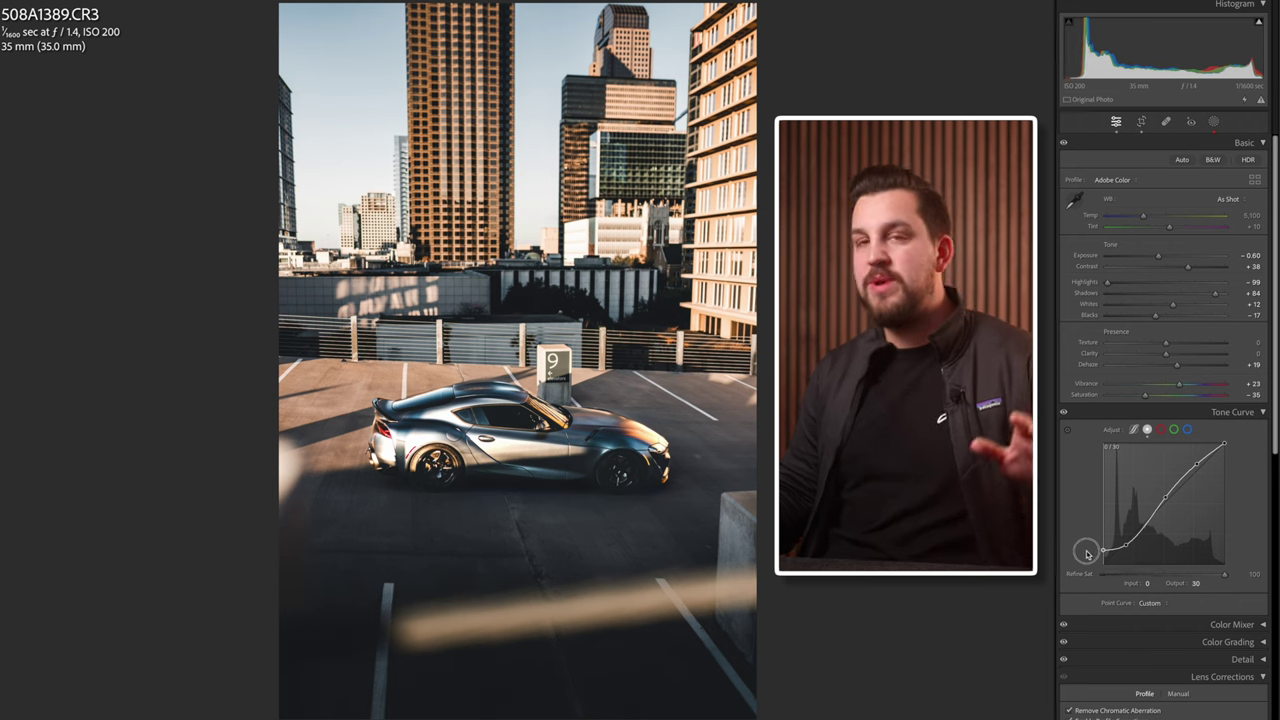
{"action": "left_click_drag", "start_coordinate": [1086, 555], "coordinate": [1082, 554]}
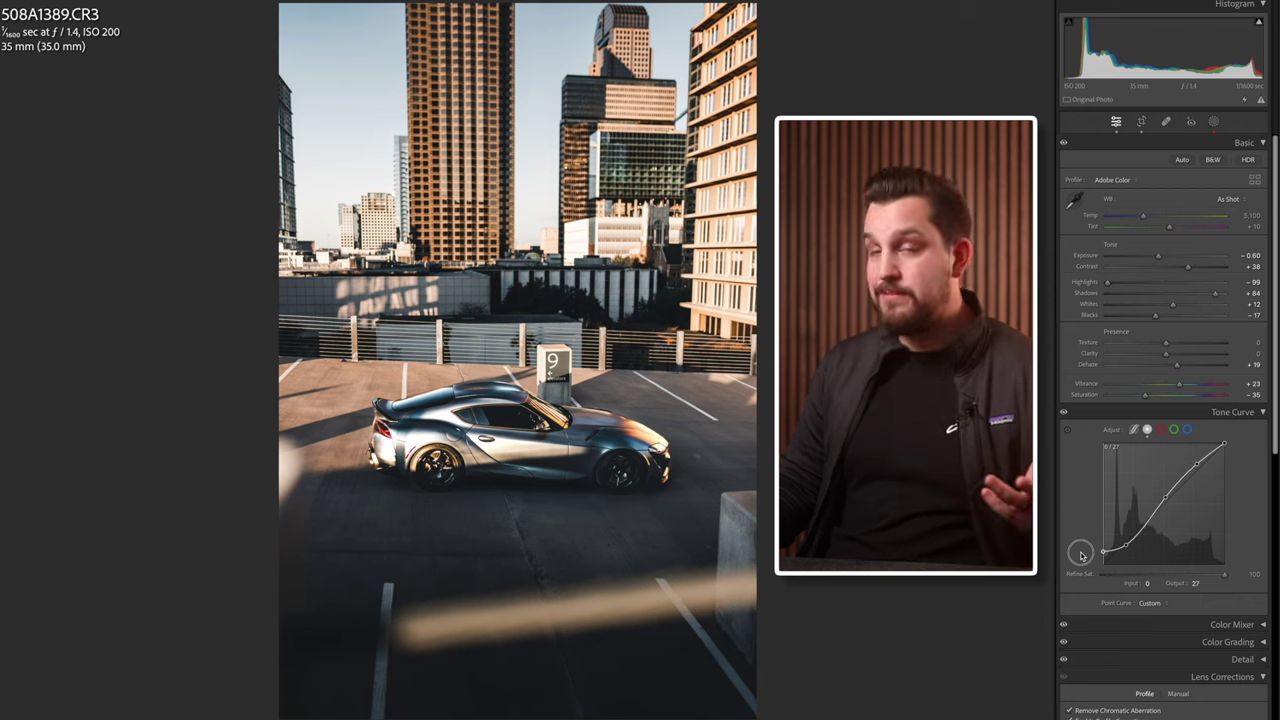
{"action": "left_click_drag", "start_coordinate": [1104, 556], "coordinate": [1109, 560]}
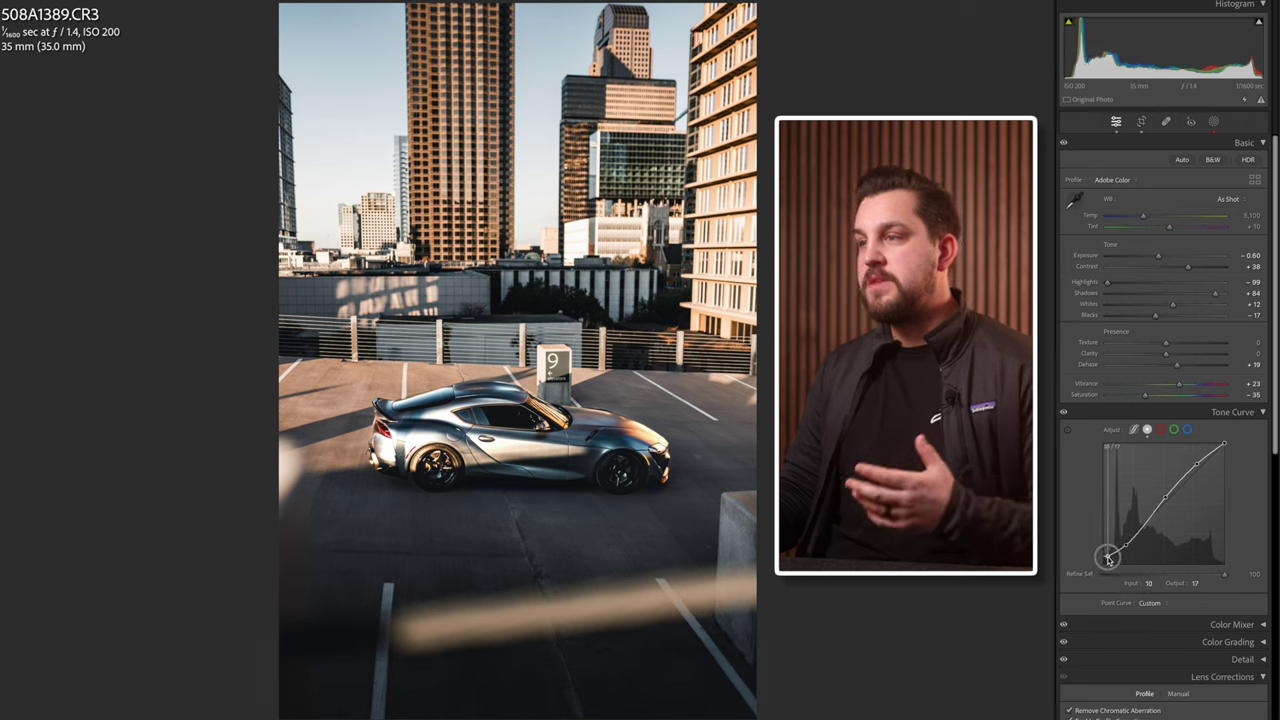
{"action": "left_click_drag", "start_coordinate": [1110, 557], "coordinate": [1107, 561]}
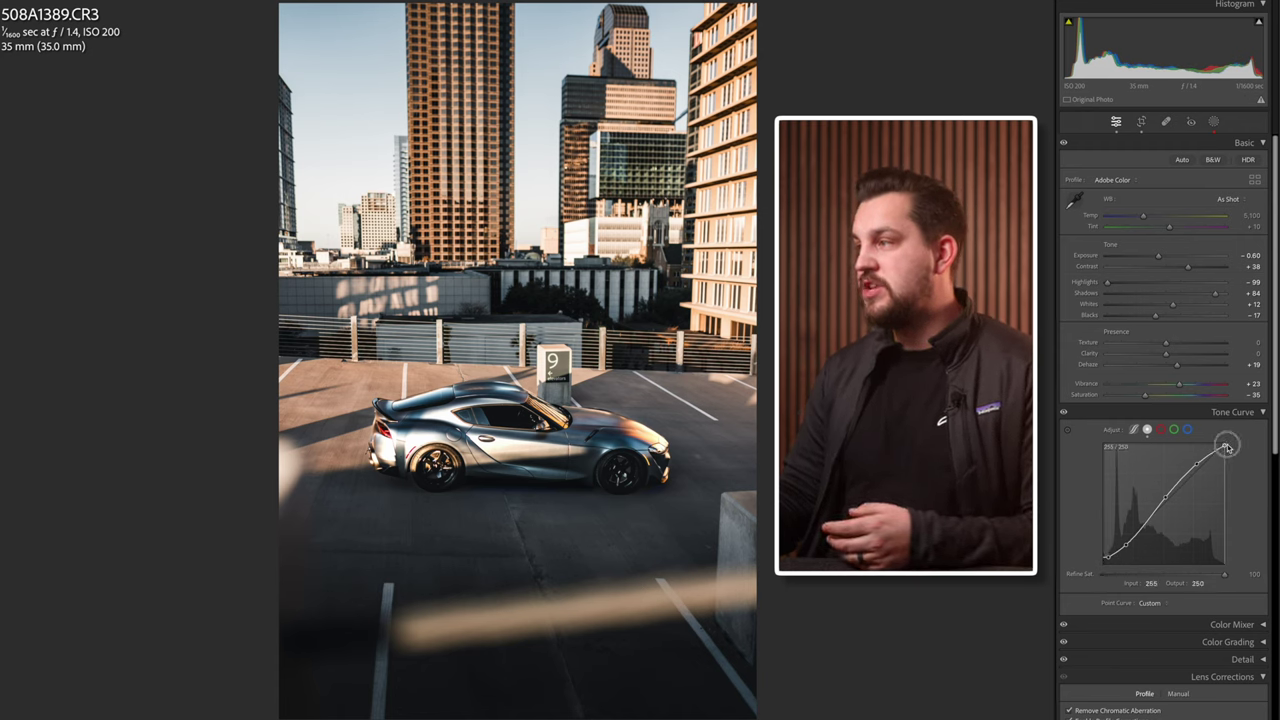
{"action": "left_click_drag", "start_coordinate": [1233, 450], "coordinate": [1237, 450]}
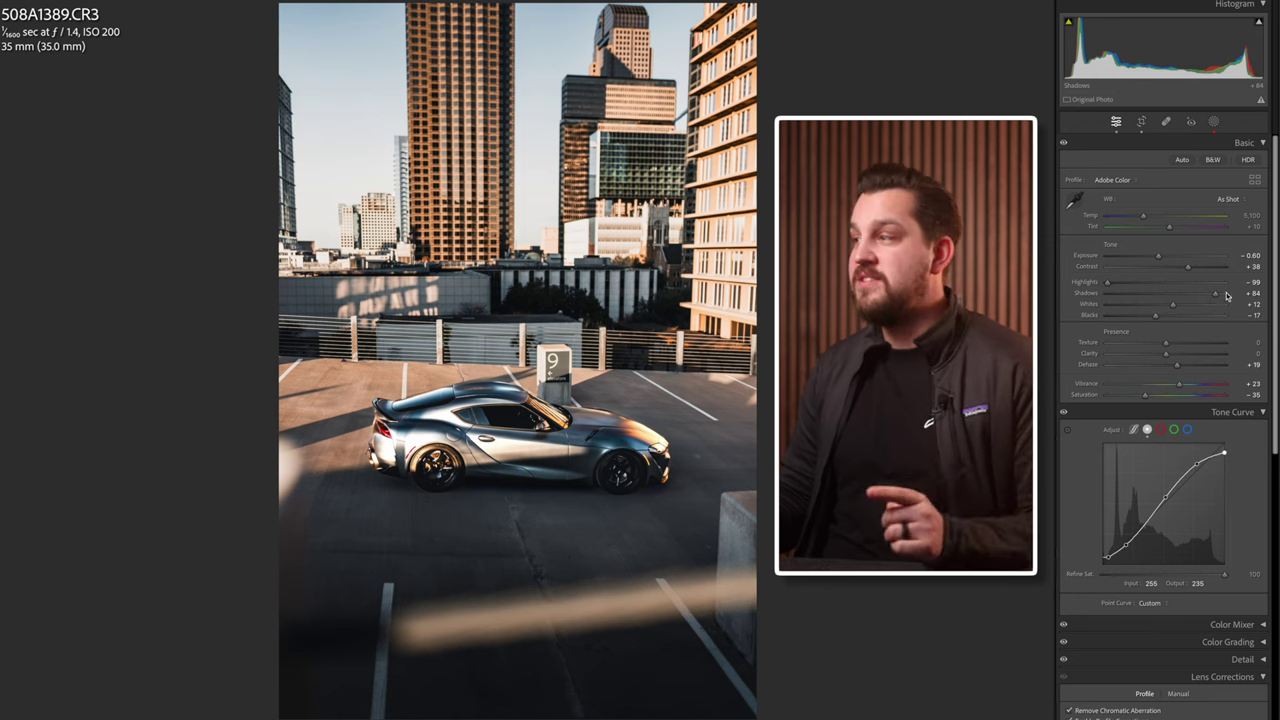
{"action": "left_click_drag", "start_coordinate": [1227, 448], "coordinate": [1231, 442]}
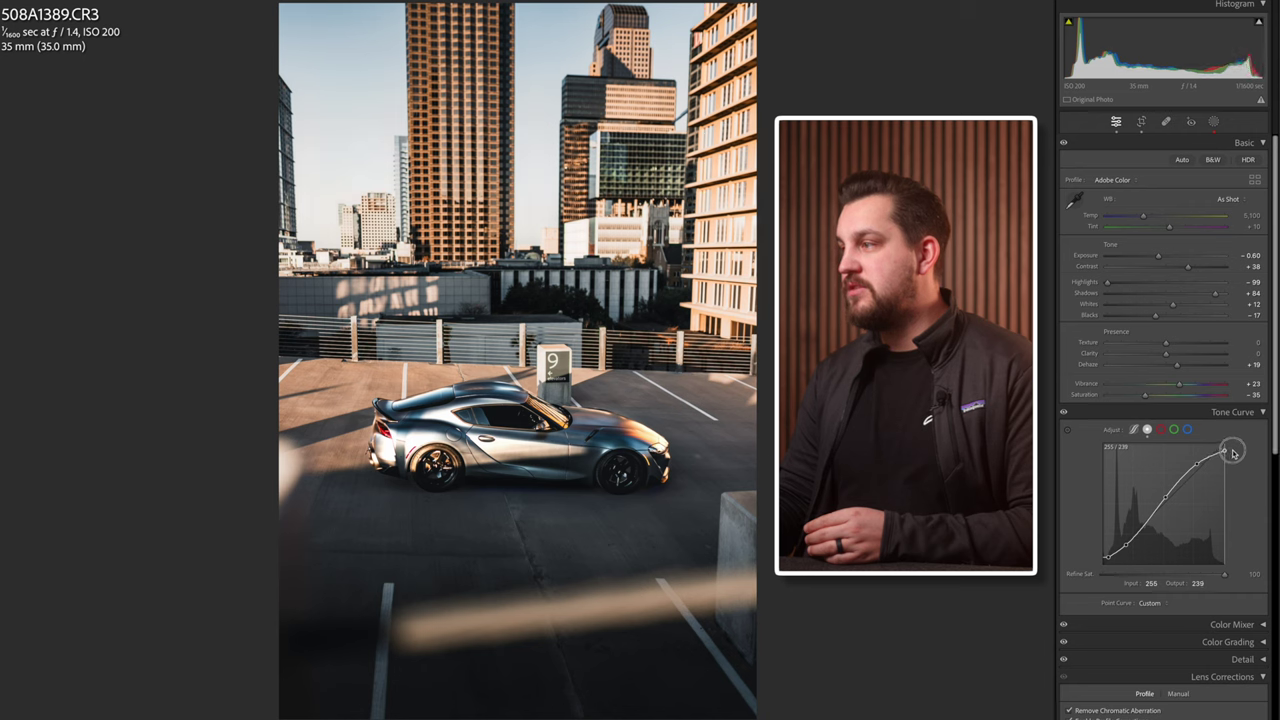
{"action": "left_click_drag", "start_coordinate": [1238, 449], "coordinate": [1240, 452]}
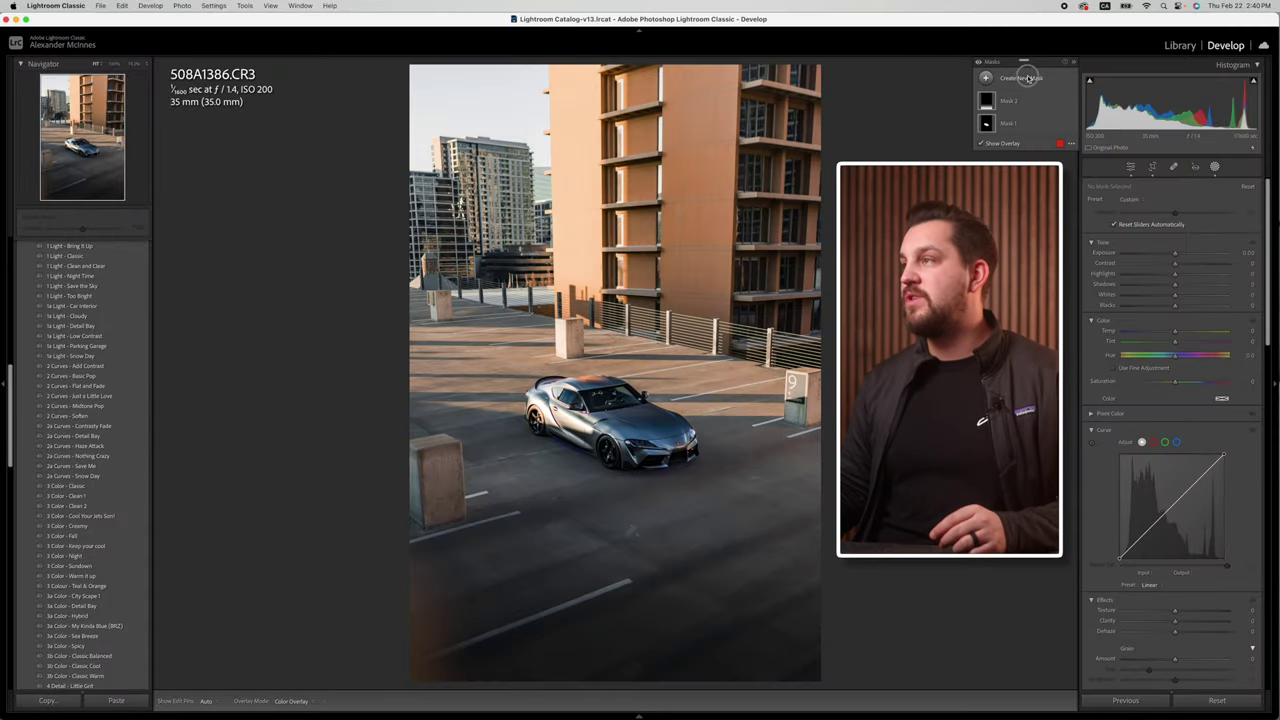
Step: Create a Select Background mask and drag a curve midpoint down to darken the background
{"action": "left_click", "coordinate": [1028, 78]}
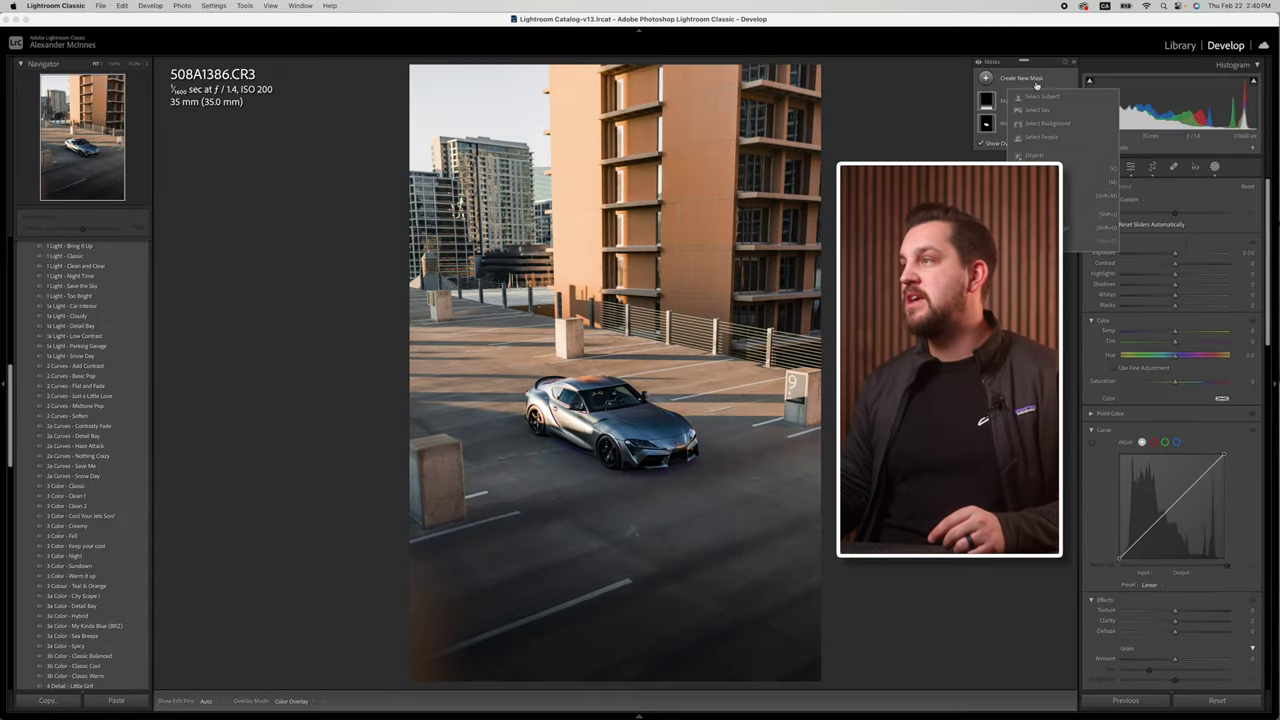
{"action": "left_click", "coordinate": [1045, 118]}
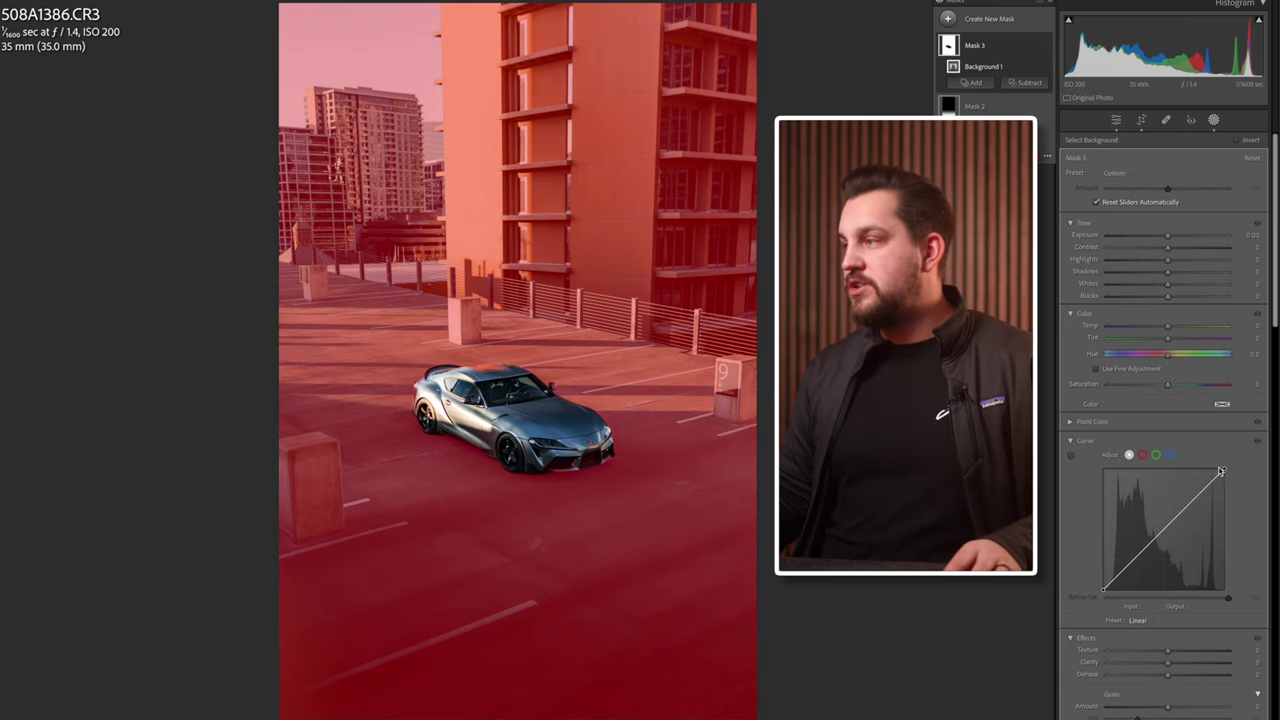
{"action": "left_click", "coordinate": [1163, 527]}
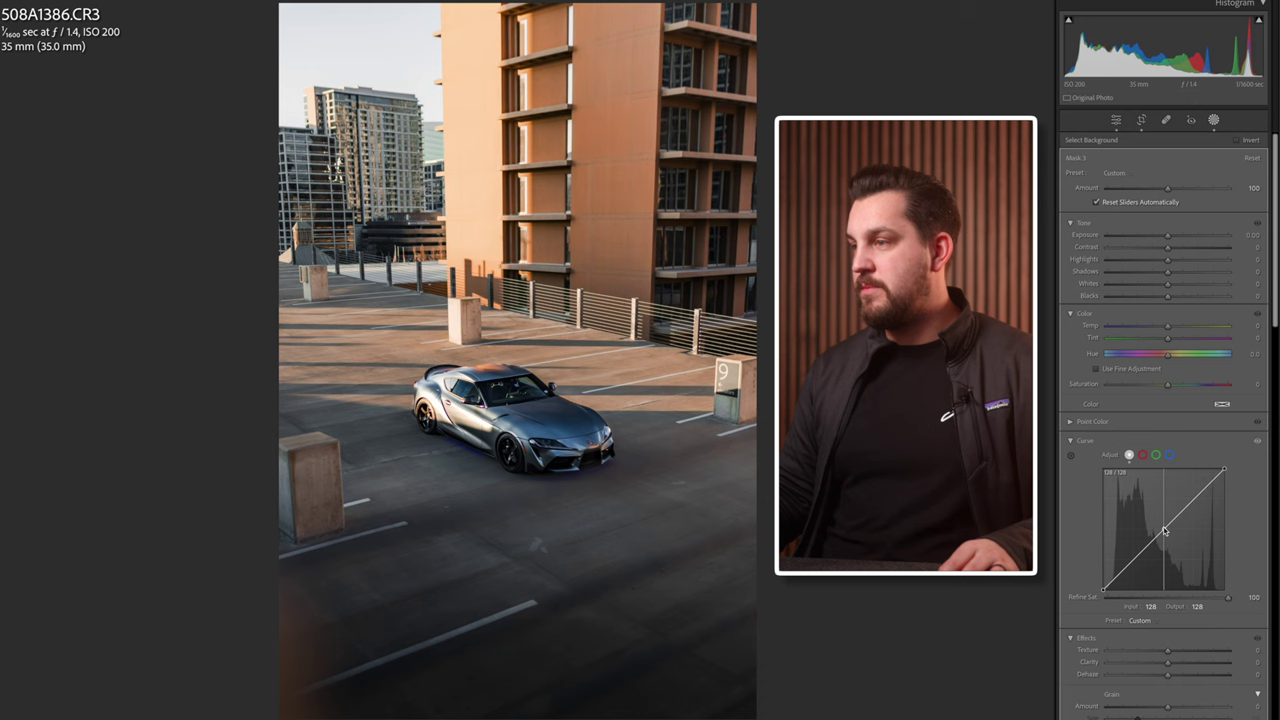
{"action": "left_click_drag", "start_coordinate": [1163, 530], "coordinate": [1170, 538]}
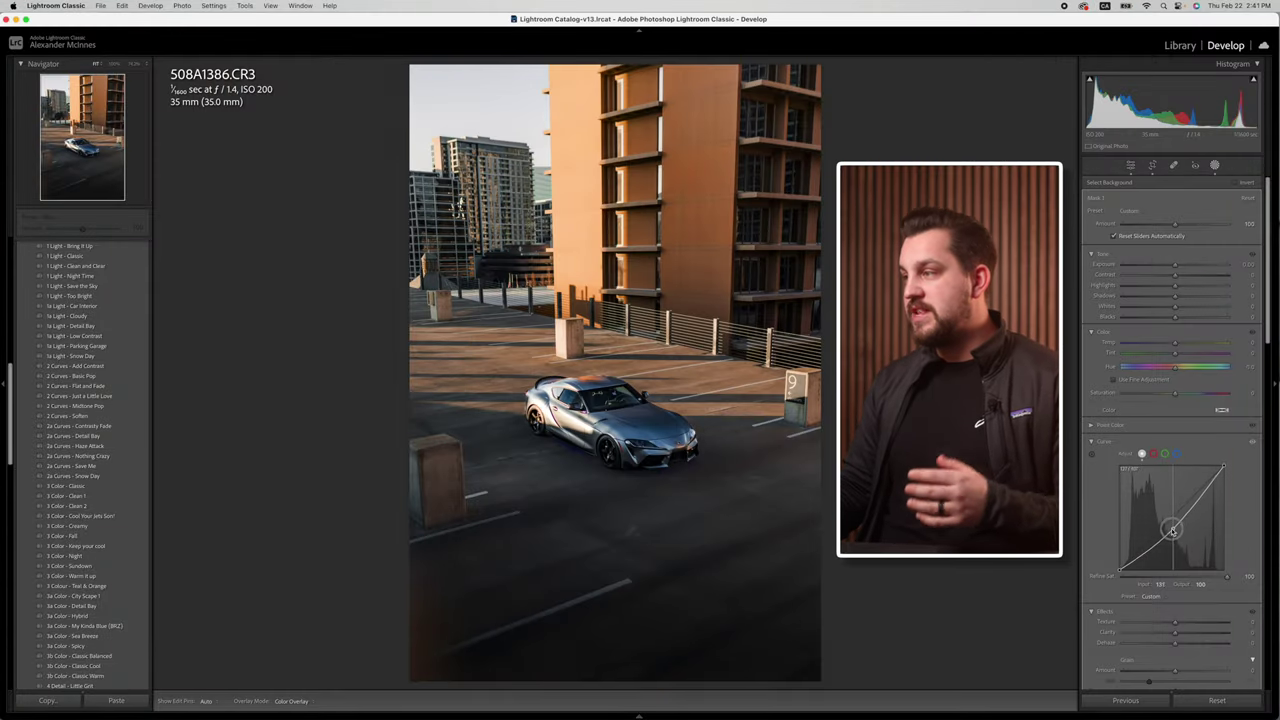
Step: Refine the background curve with shadow and midtone points, and lower its black and white points
{"action": "left_click_drag", "start_coordinate": [1172, 530], "coordinate": [1195, 501]}
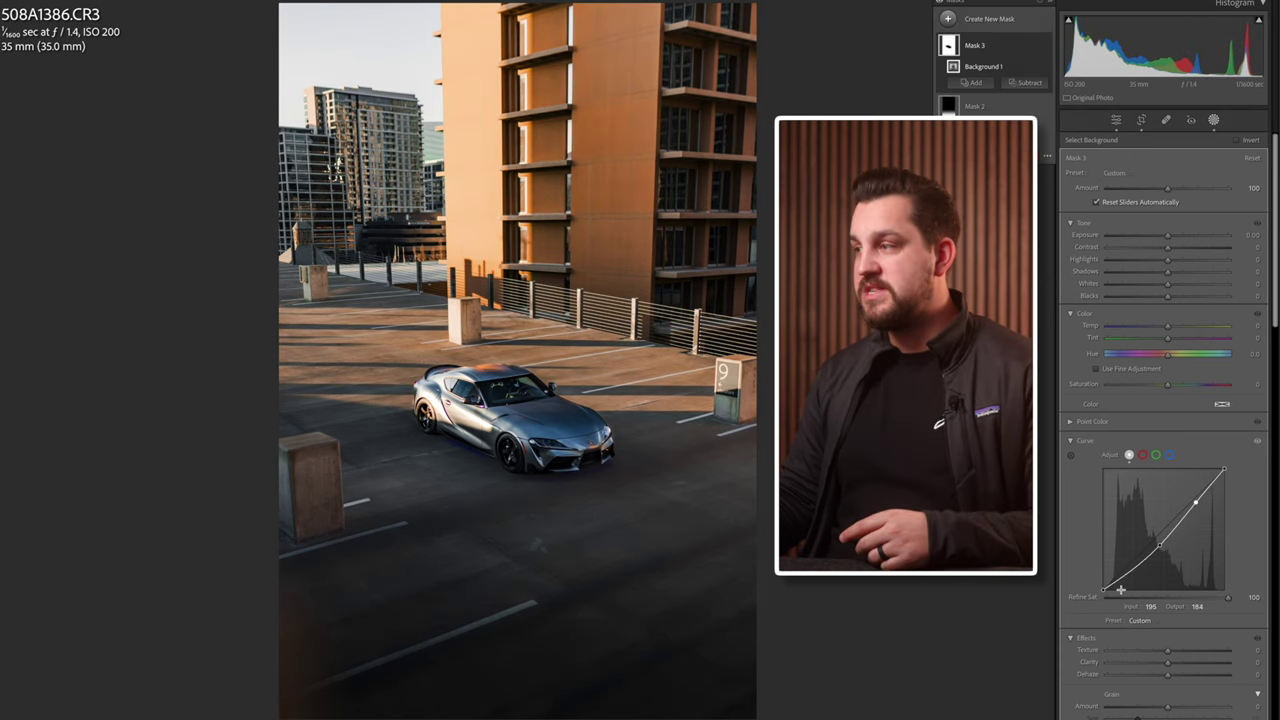
{"action": "left_click", "coordinate": [1123, 577]}
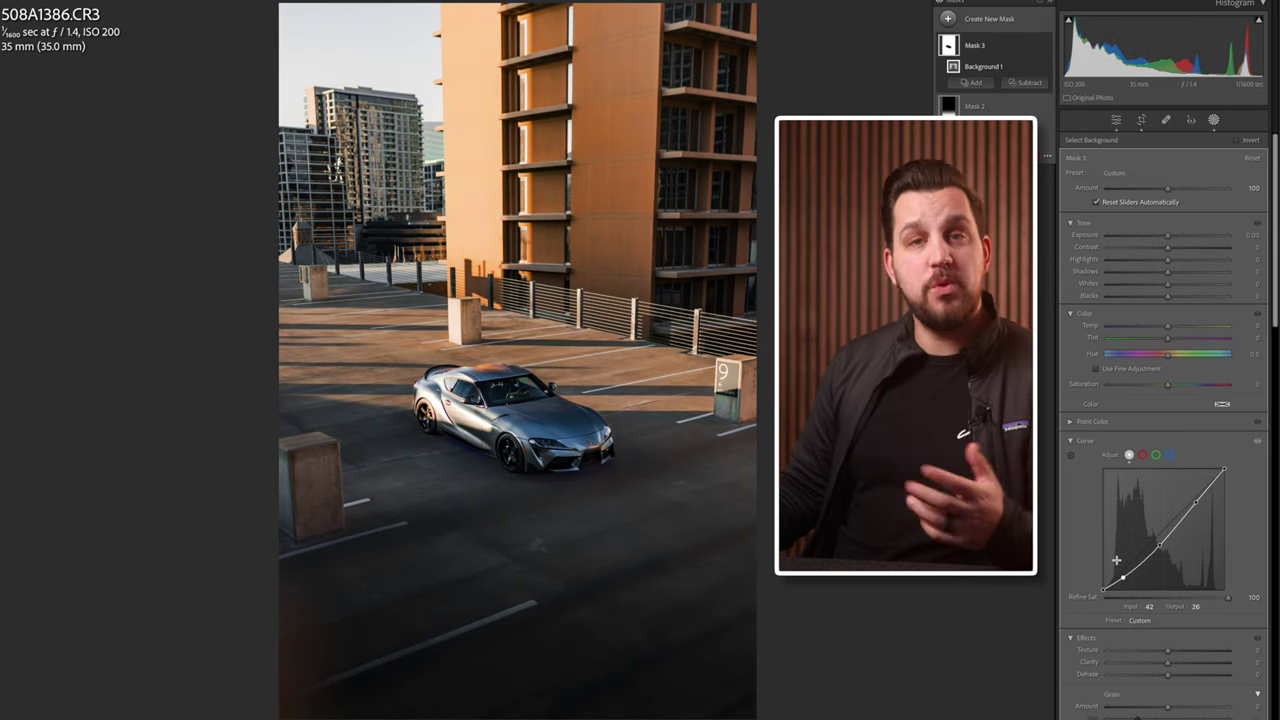
{"action": "left_click_drag", "start_coordinate": [1161, 543], "coordinate": [1164, 540]}
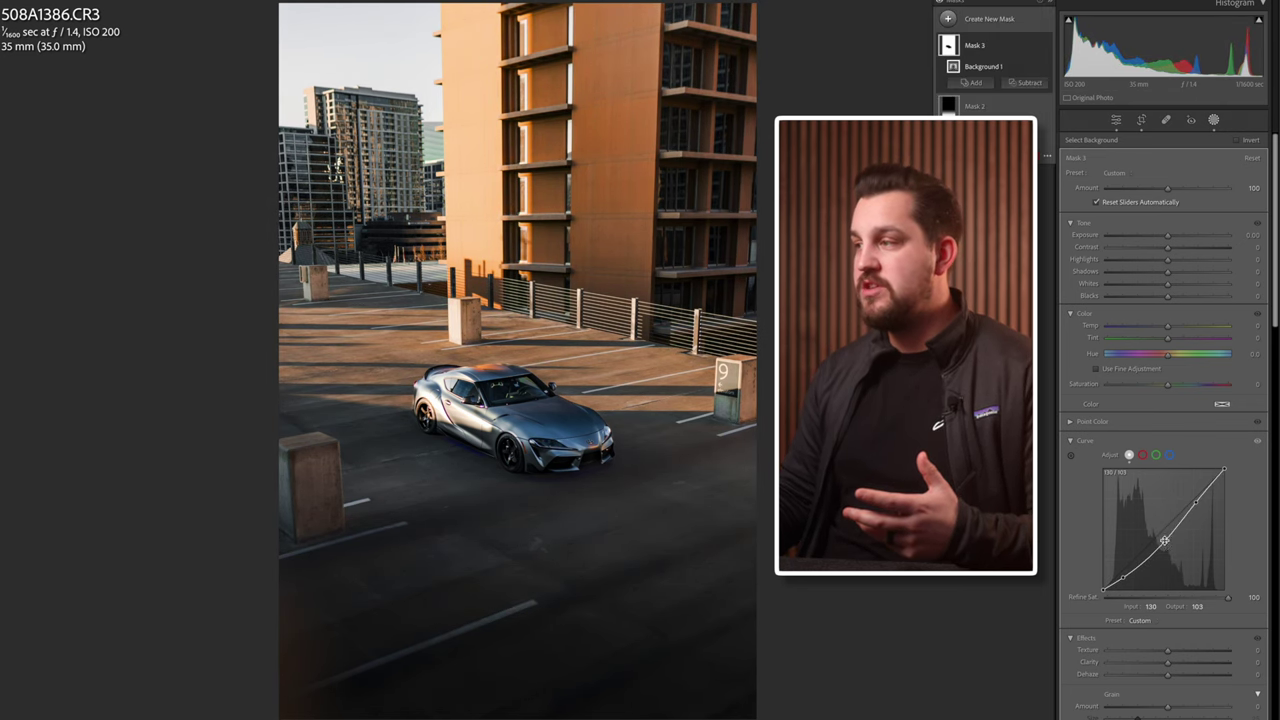
{"action": "left_click_drag", "start_coordinate": [1104, 589], "coordinate": [1101, 591]}
{"action": "left_click_drag", "start_coordinate": [1220, 468], "coordinate": [1236, 480]}
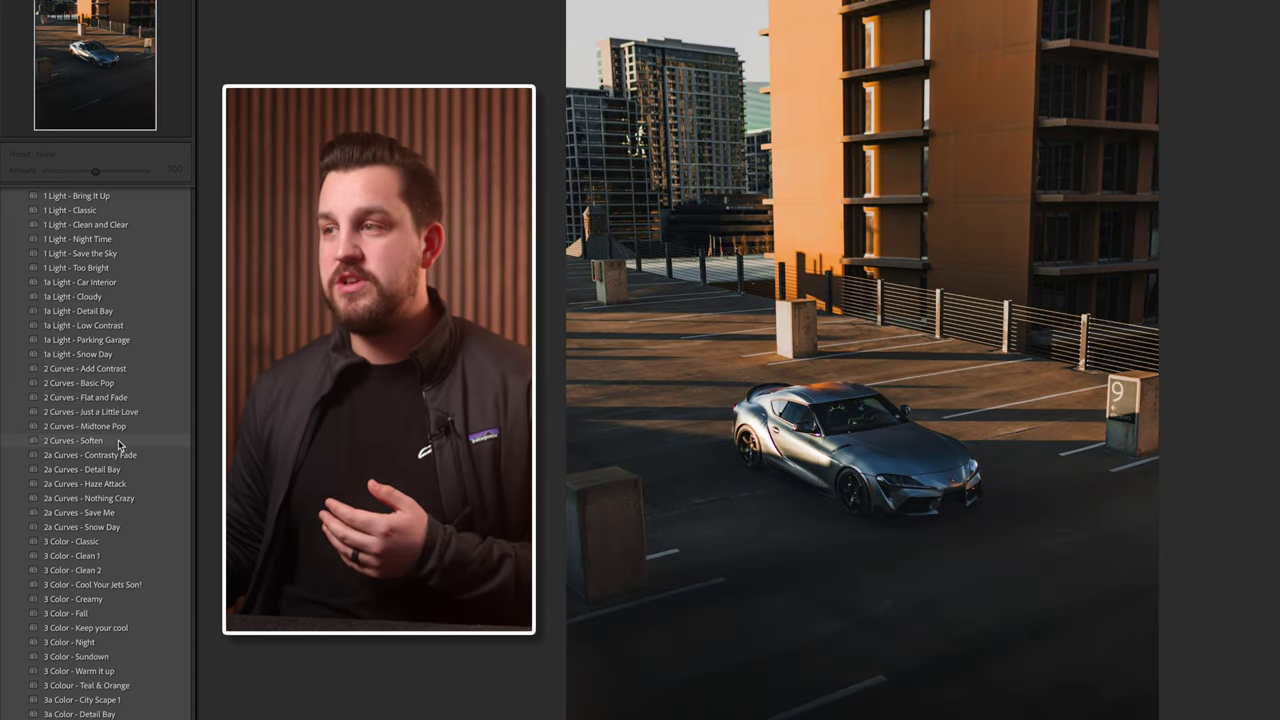
Step: Preview the 2 Curves - Soften and 2a Curves - Detail Bay presets, ending on 2a Curves - Snow Day
{"action": "left_click", "coordinate": [118, 444]}
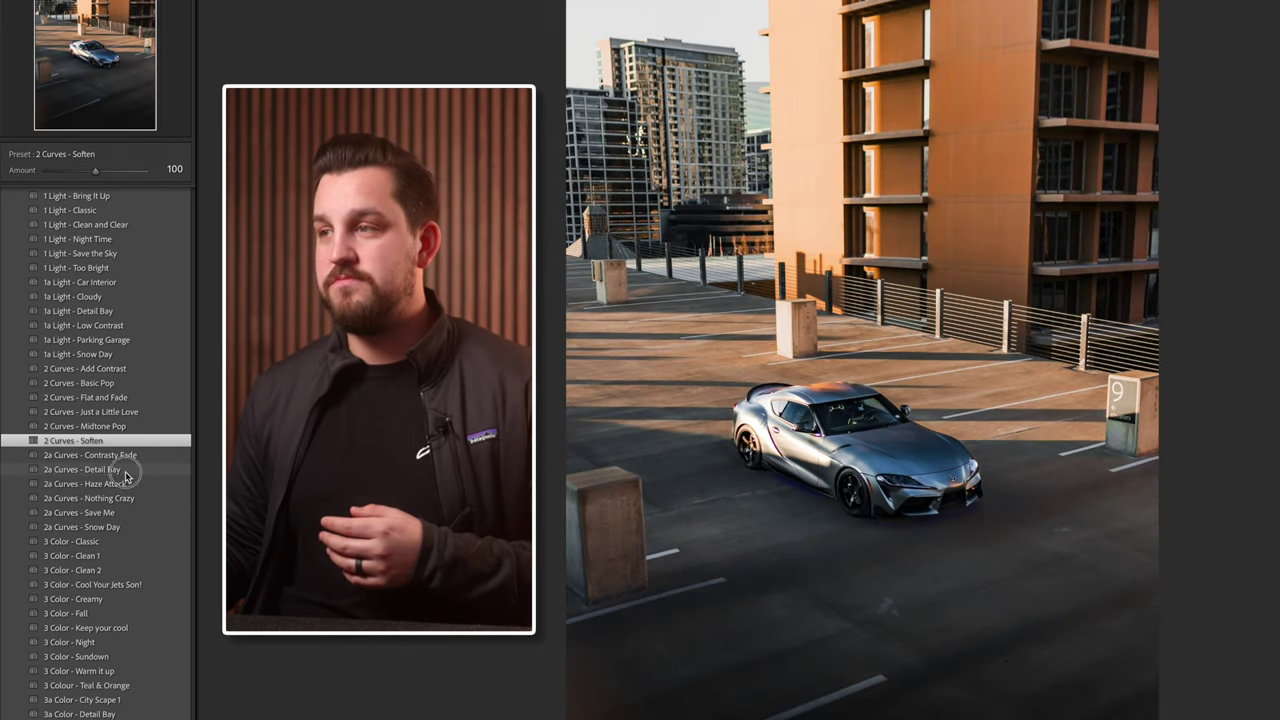
{"action": "left_click", "coordinate": [123, 468]}
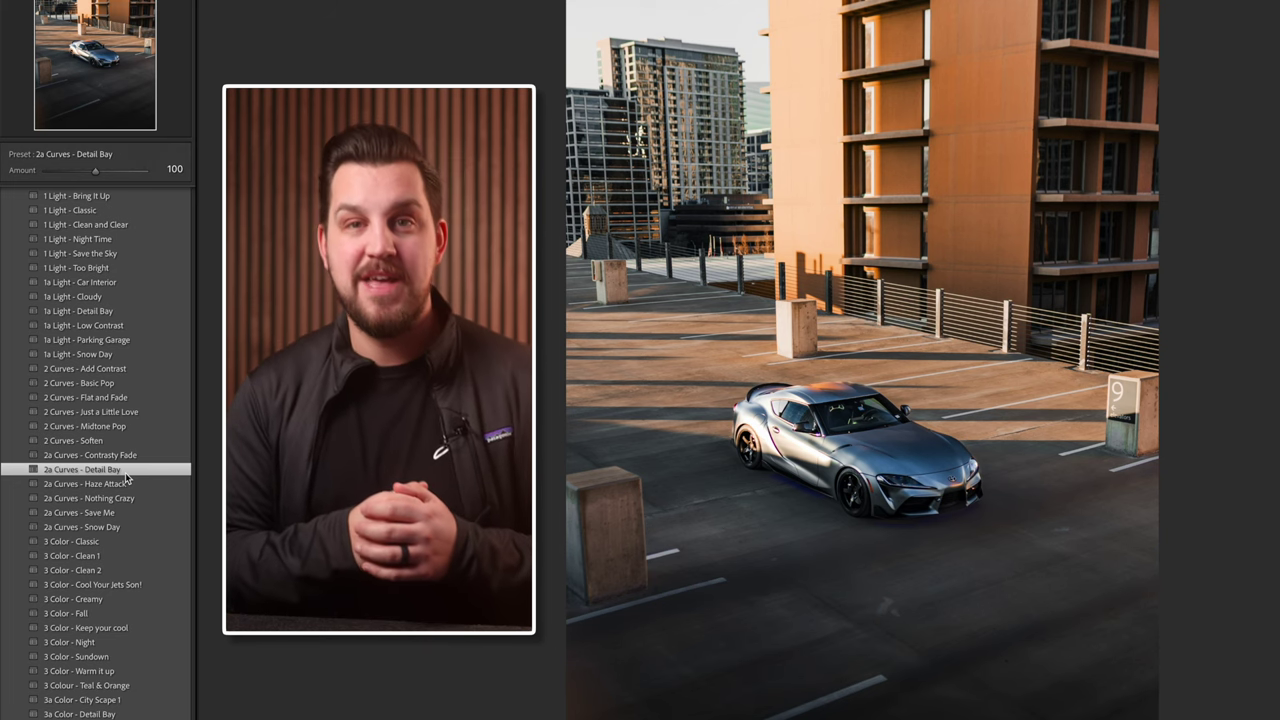
{"action": "key", "text": "Down"}
{"action": "key", "text": "Down"}
{"action": "key", "text": "Down"}
{"action": "key", "text": "Down"}
{"action": "scroll", "coordinate": [84, 490], "scroll_direction": "down", "scroll_amount": 3}
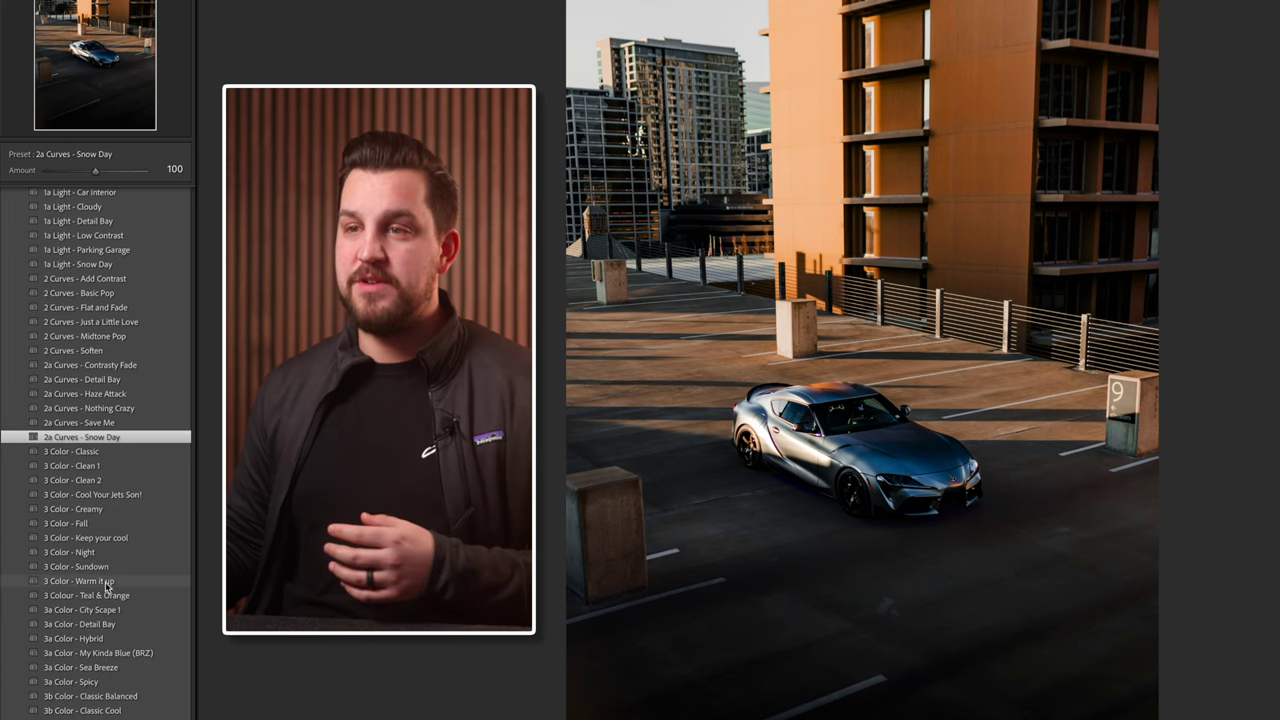